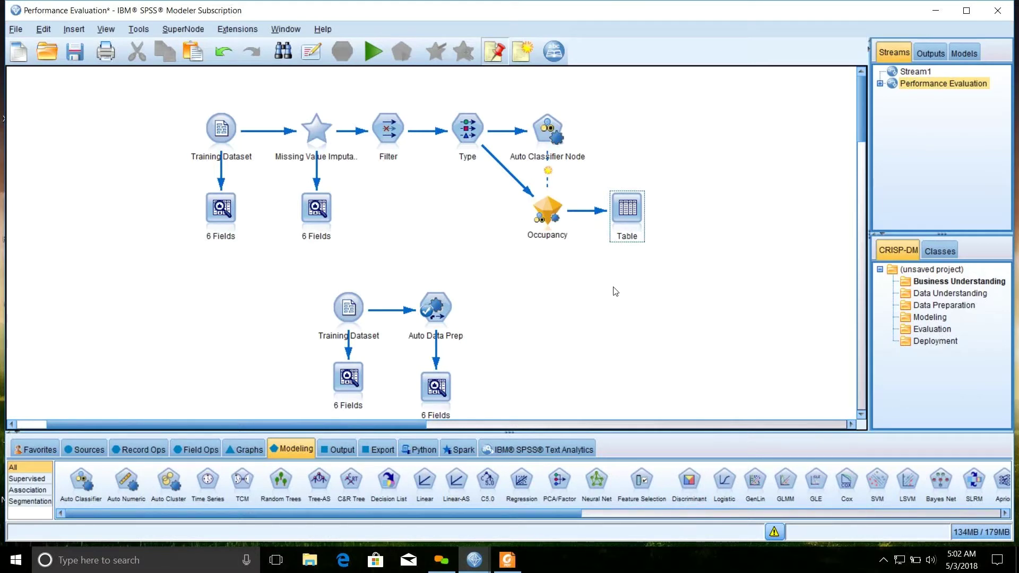
Select the Training Dataset source node on the occupancy stream canvas.
{"action": "left_click", "coordinate": [217, 137]}
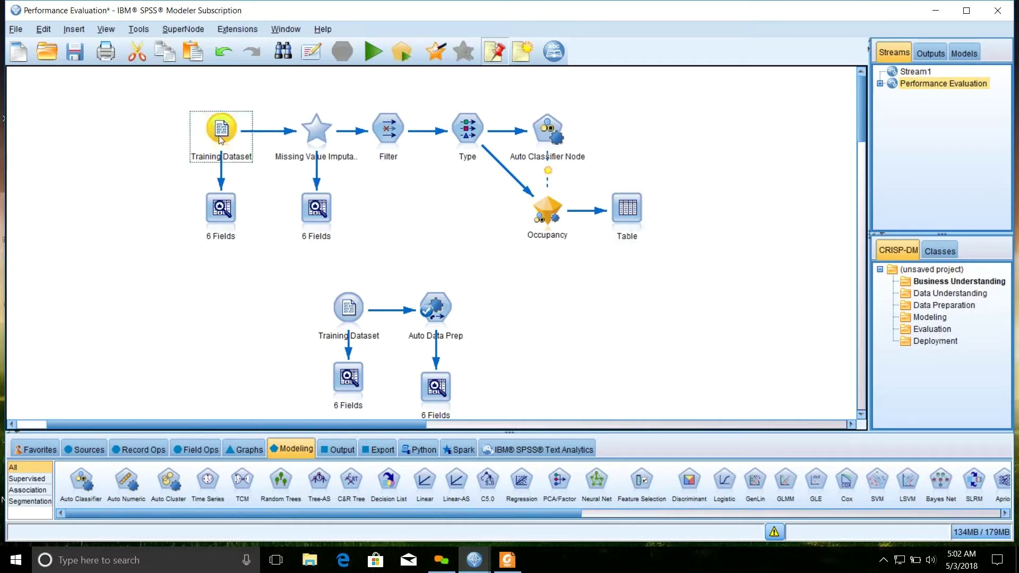
{"action": "double_click", "coordinate": [222, 140]}
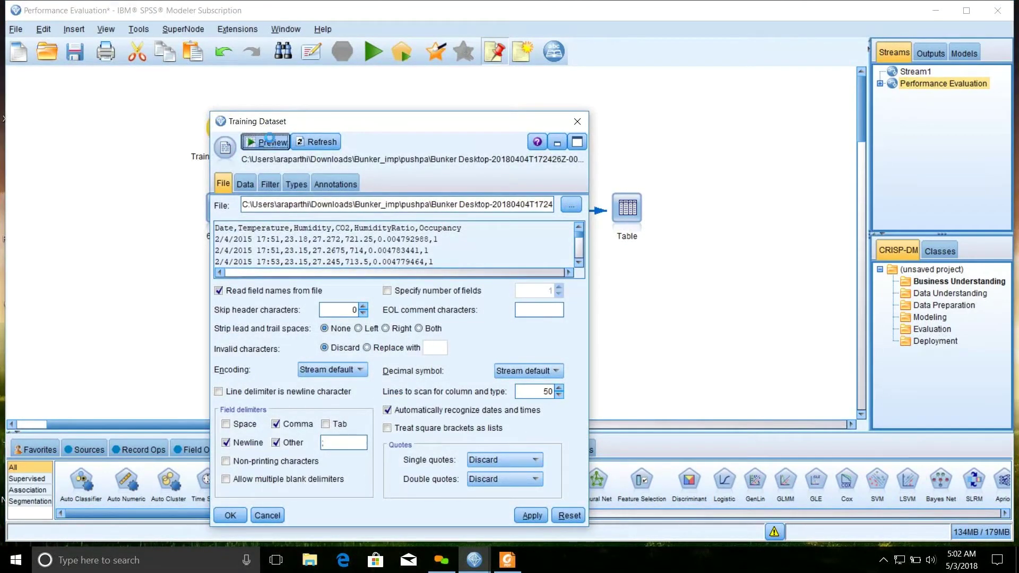
{"action": "left_click", "coordinate": [270, 140]}
{"action": "left_click", "coordinate": [343, 11]}
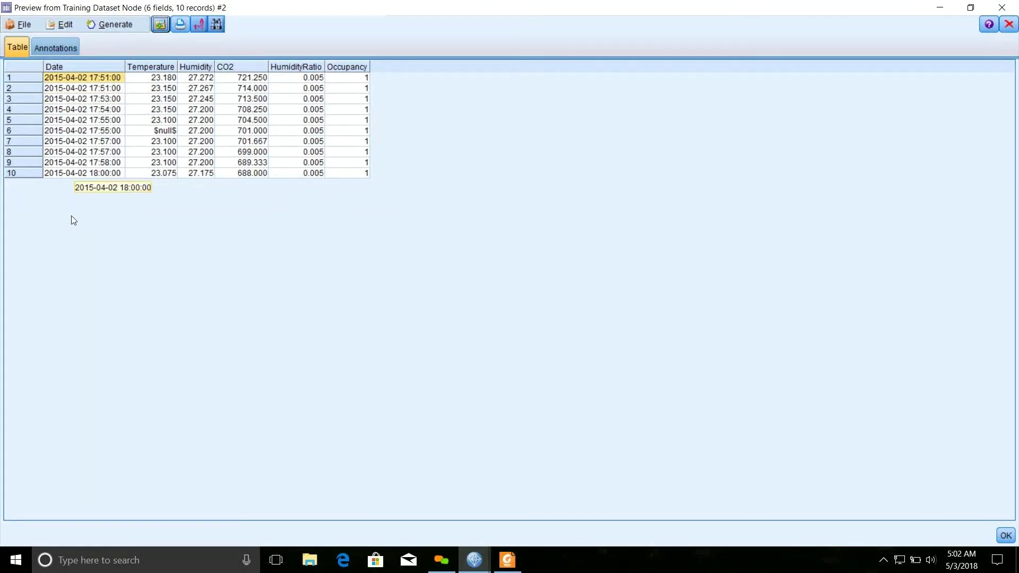
{"action": "left_click", "coordinate": [1001, 8]}
{"action": "left_click", "coordinate": [583, 121]}
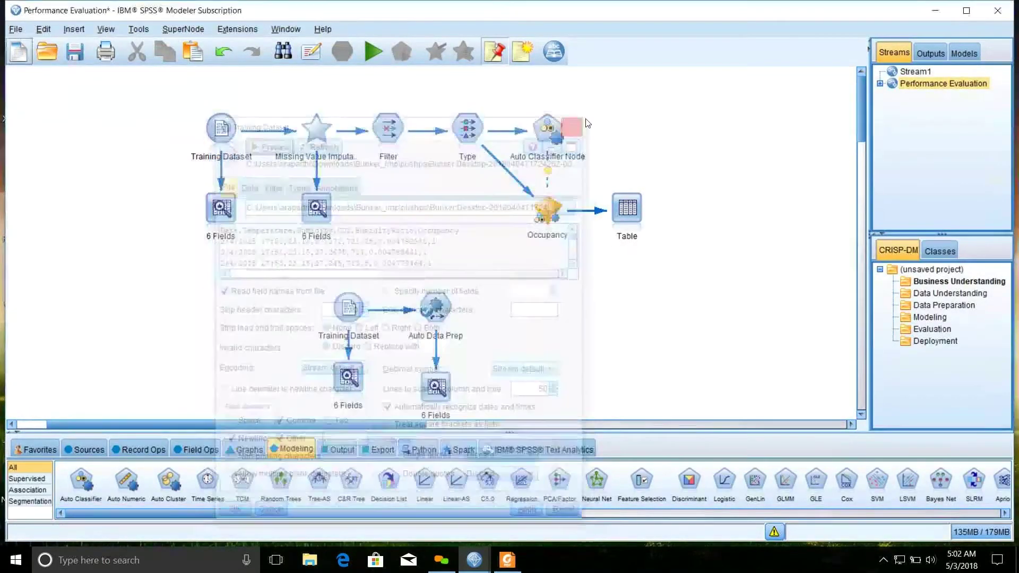
Run the first 6 Fields Data Audit, maximized, and view its Quality tab for Temperature through HumidityRatio.
{"action": "double_click", "coordinate": [218, 212]}
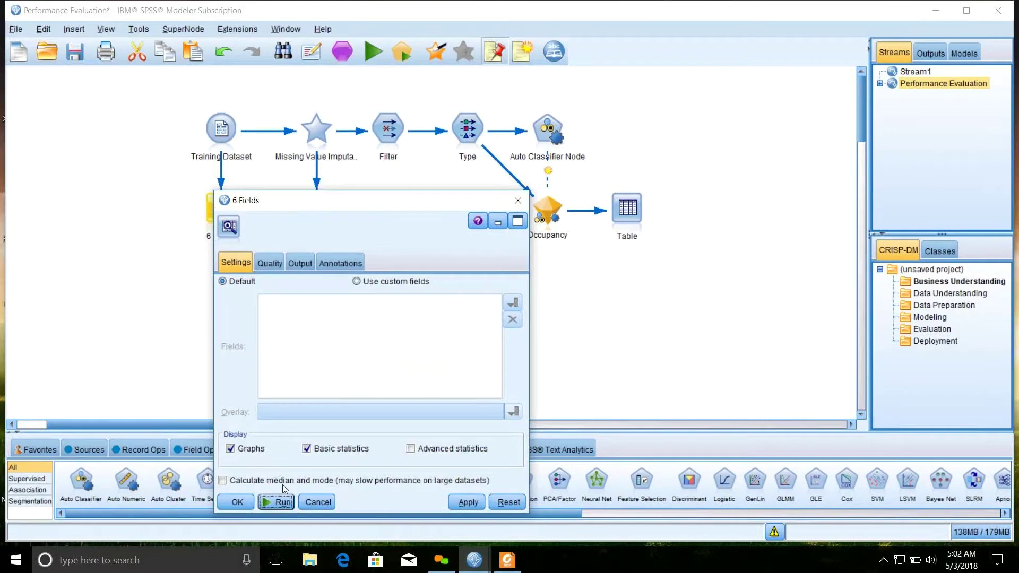
{"action": "left_click", "coordinate": [277, 502]}
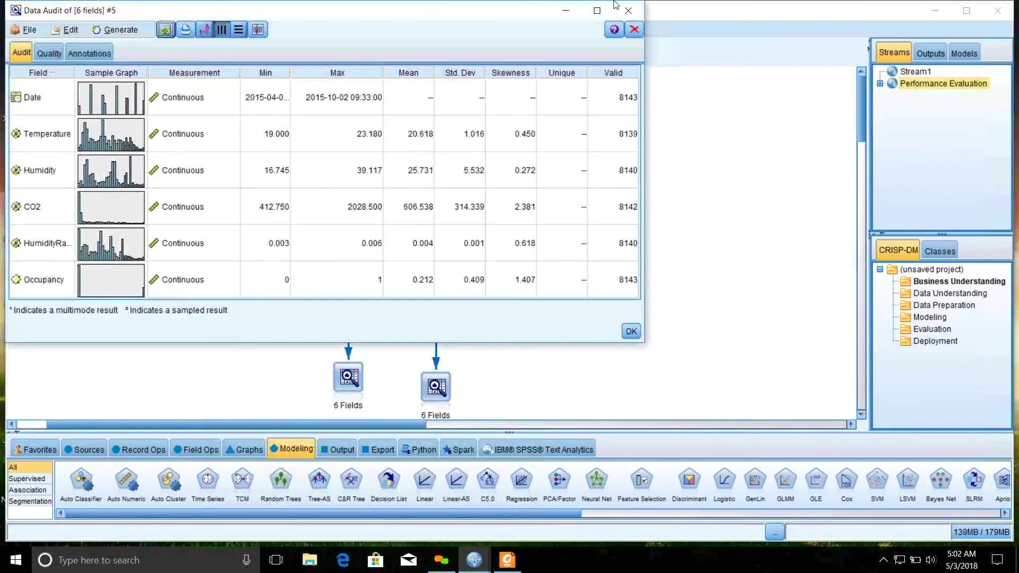
{"action": "left_click", "coordinate": [595, 11]}
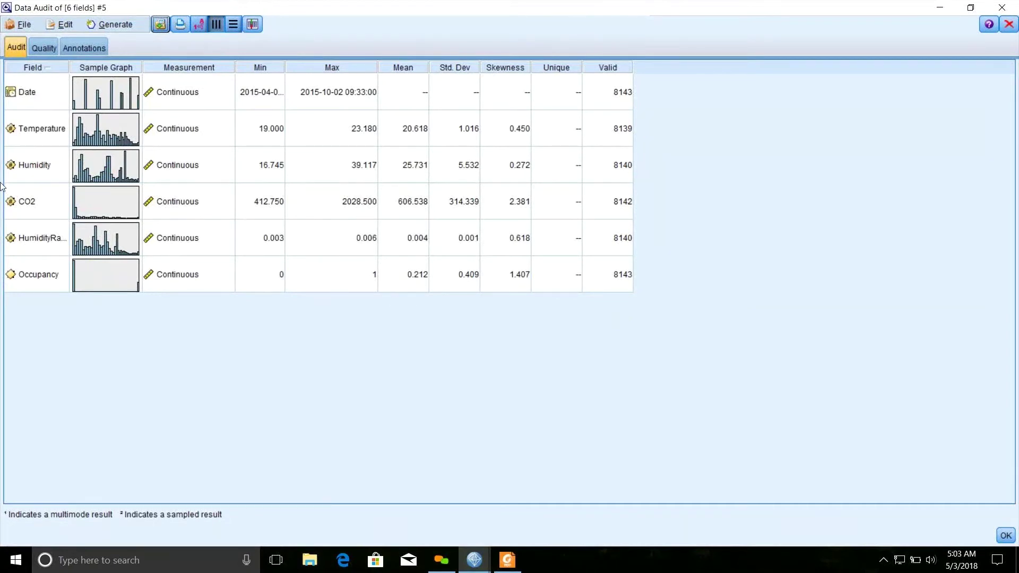
{"action": "left_click_drag", "start_coordinate": [30, 129], "coordinate": [34, 244]}
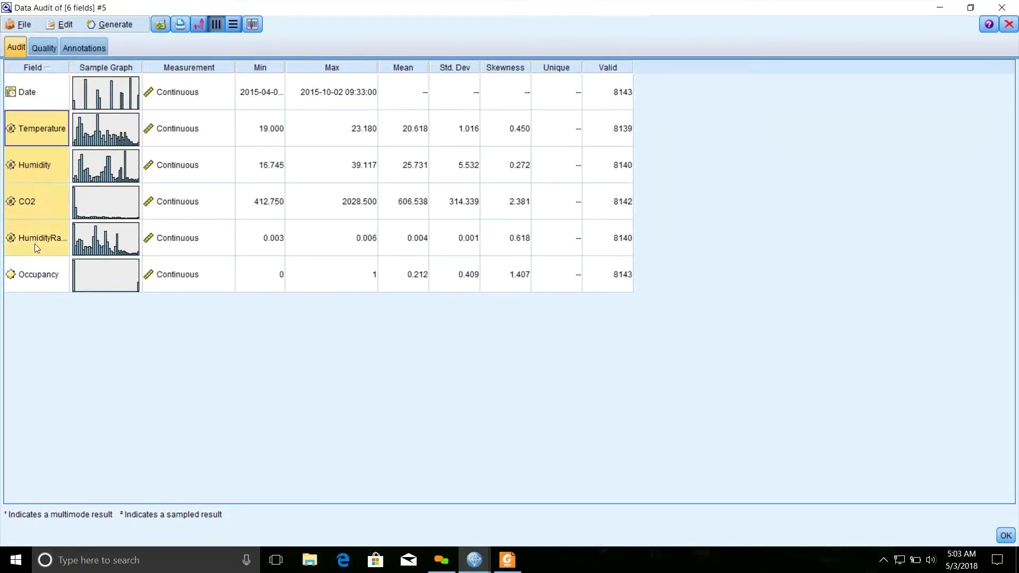
{"action": "left_click", "coordinate": [34, 243]}
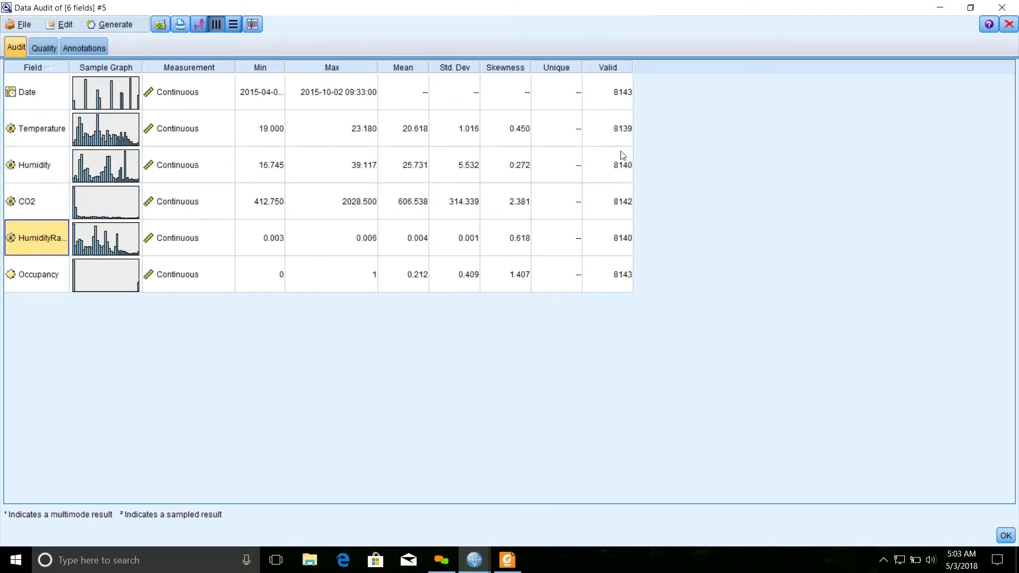
{"action": "left_click", "coordinate": [41, 48]}
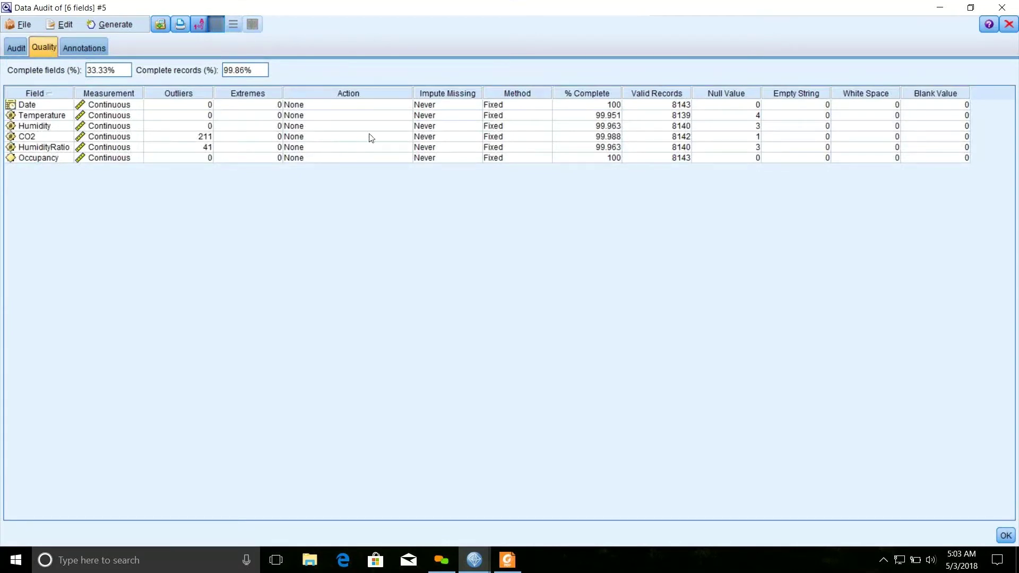
Set Humidity to impute Null Values using a Specify method with a fixed Mean value.
{"action": "left_click", "coordinate": [427, 126]}
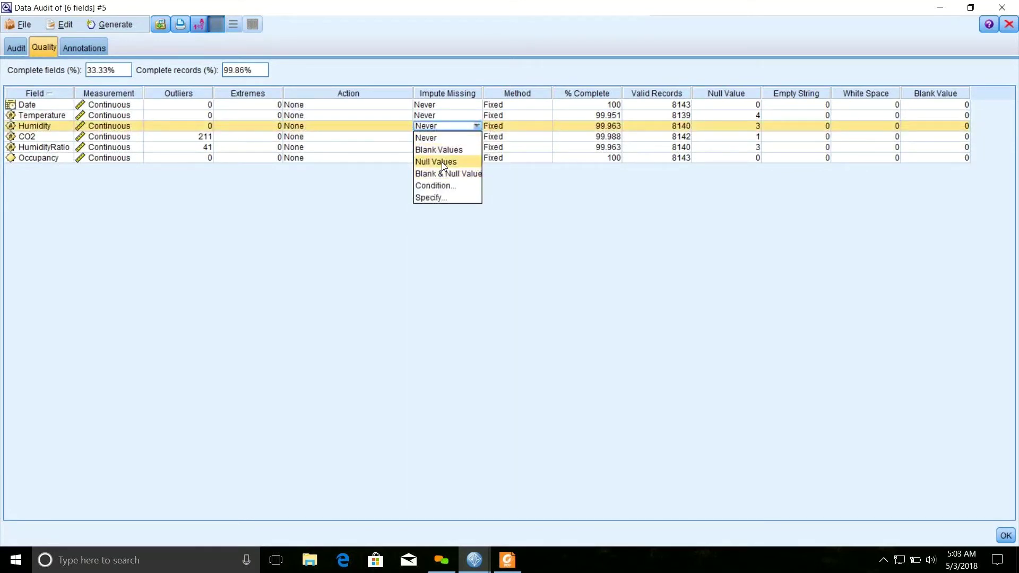
{"action": "left_click", "coordinate": [442, 162]}
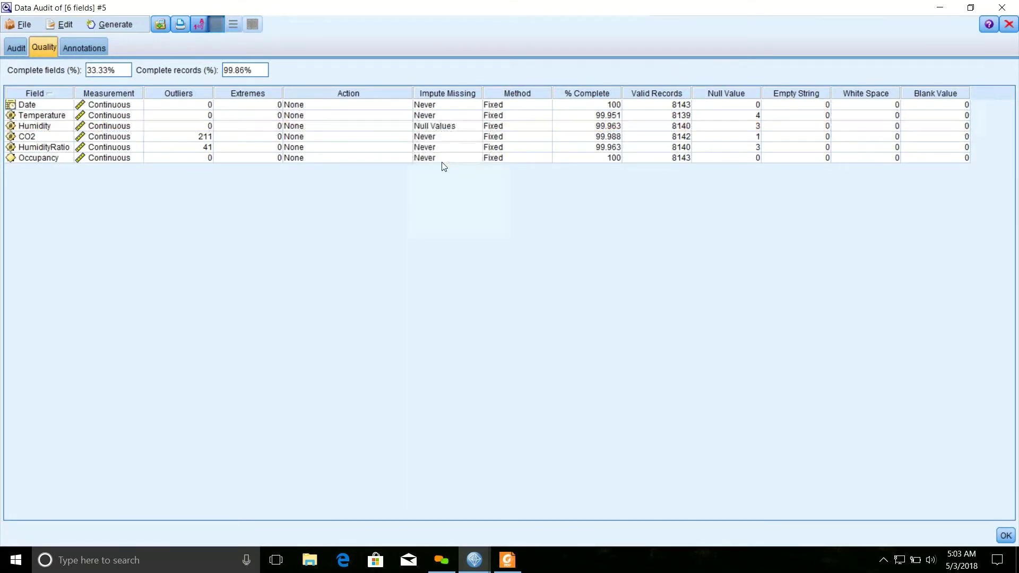
{"action": "left_click", "coordinate": [499, 126]}
{"action": "left_click", "coordinate": [500, 186]}
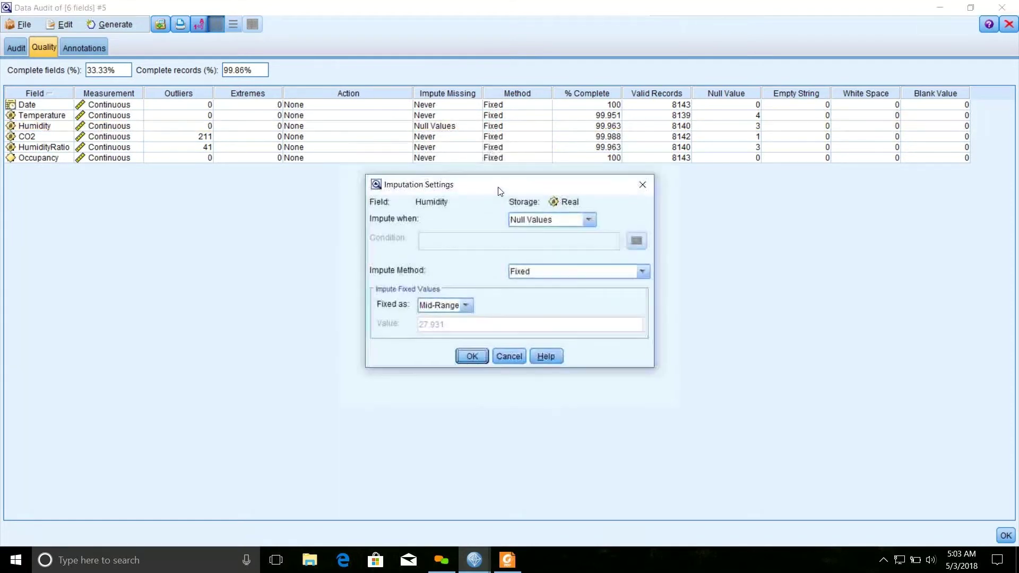
{"action": "left_click", "coordinate": [466, 305]}
{"action": "left_click", "coordinate": [441, 320]}
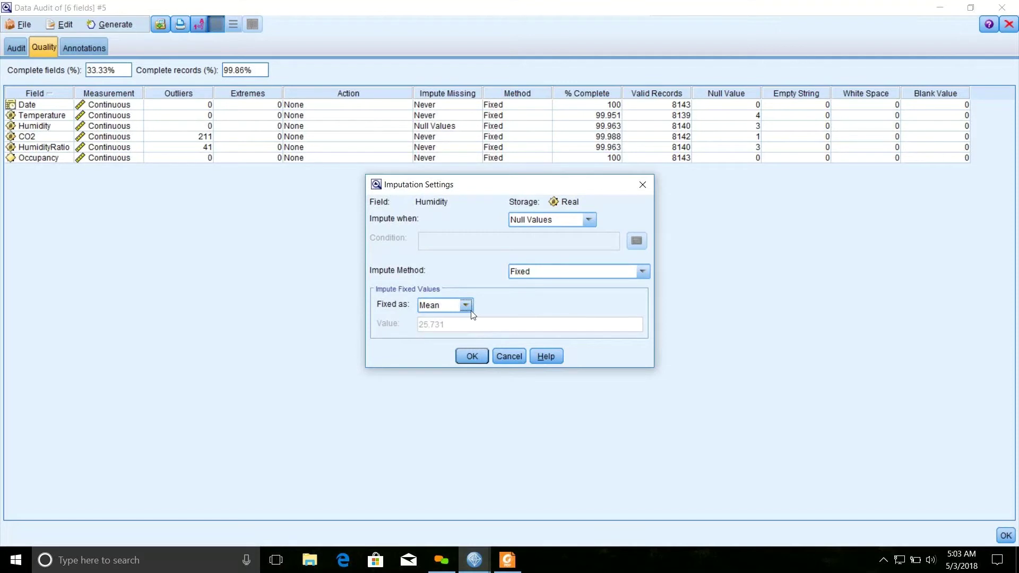
{"action": "left_click", "coordinate": [471, 356]}
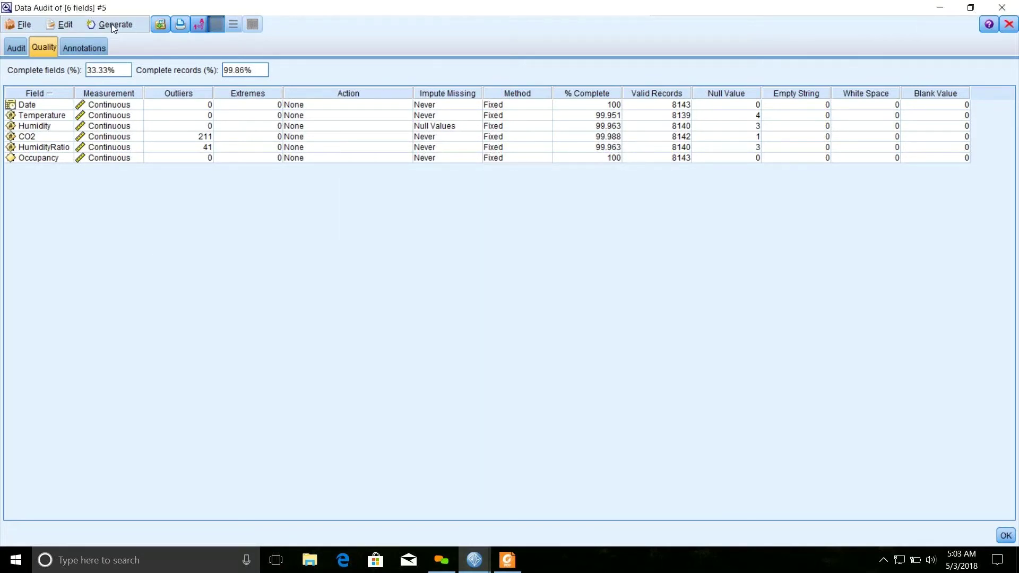
Select the Temperature, Humidity and CO2 rows, check the Generate menu, then close the audit.
{"action": "left_click", "coordinate": [60, 115]}
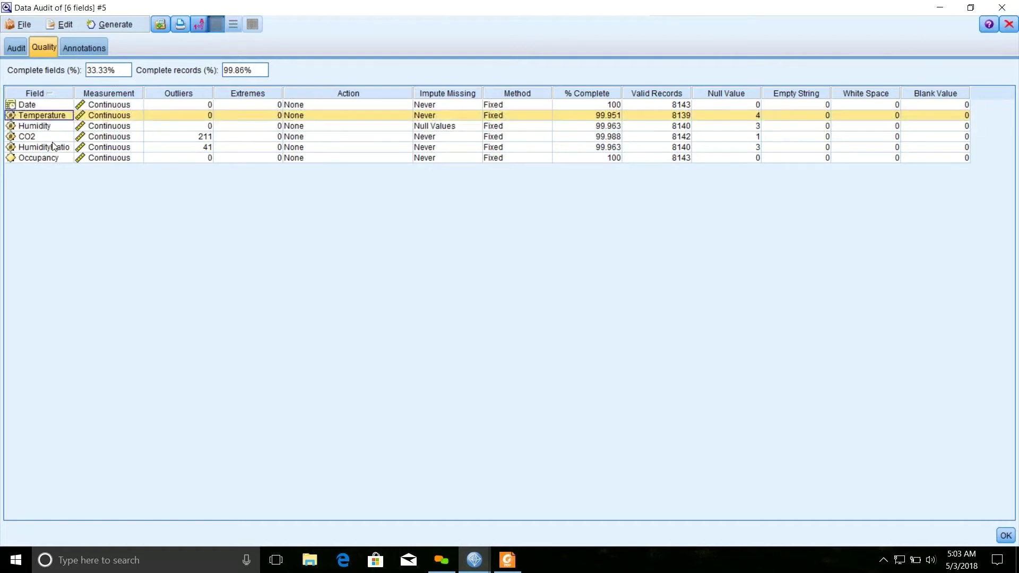
{"action": "left_click", "coordinate": [53, 147]}
{"action": "left_click", "coordinate": [59, 126]}
{"action": "left_click", "coordinate": [60, 116]}
{"action": "left_click", "coordinate": [59, 127]}
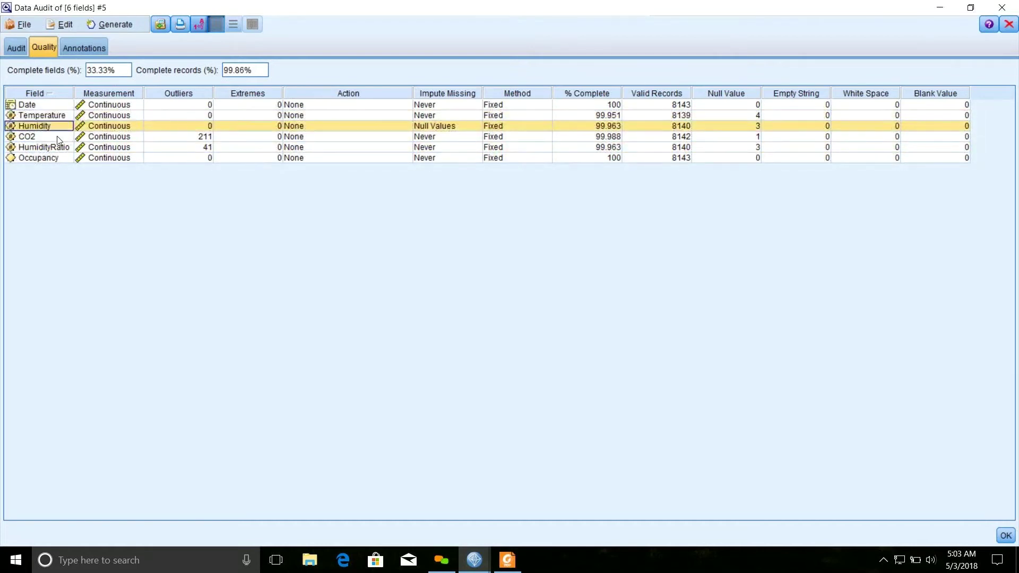
{"action": "left_click", "coordinate": [58, 137]}
{"action": "left_click", "coordinate": [107, 28]}
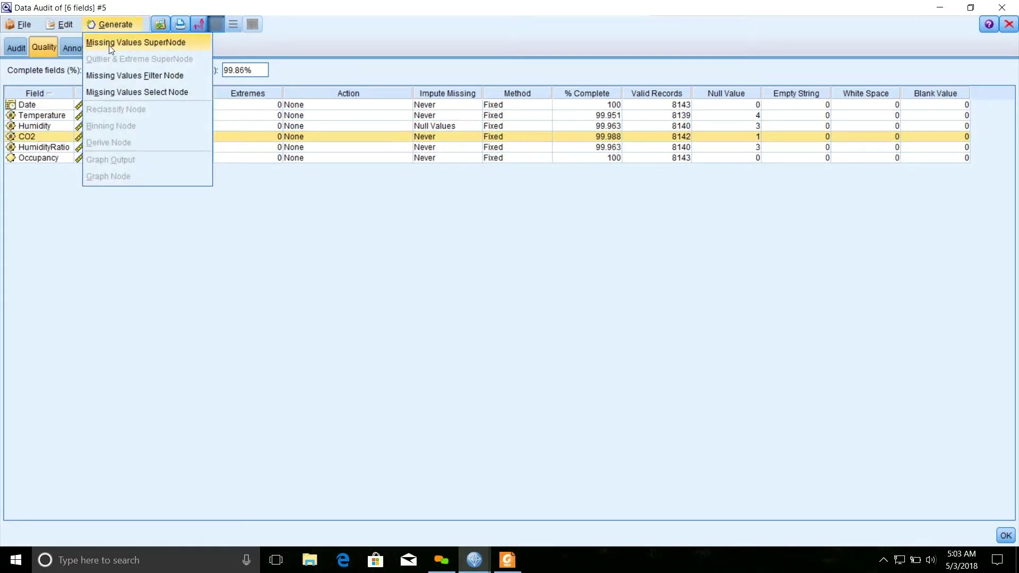
{"action": "left_click", "coordinate": [304, 237]}
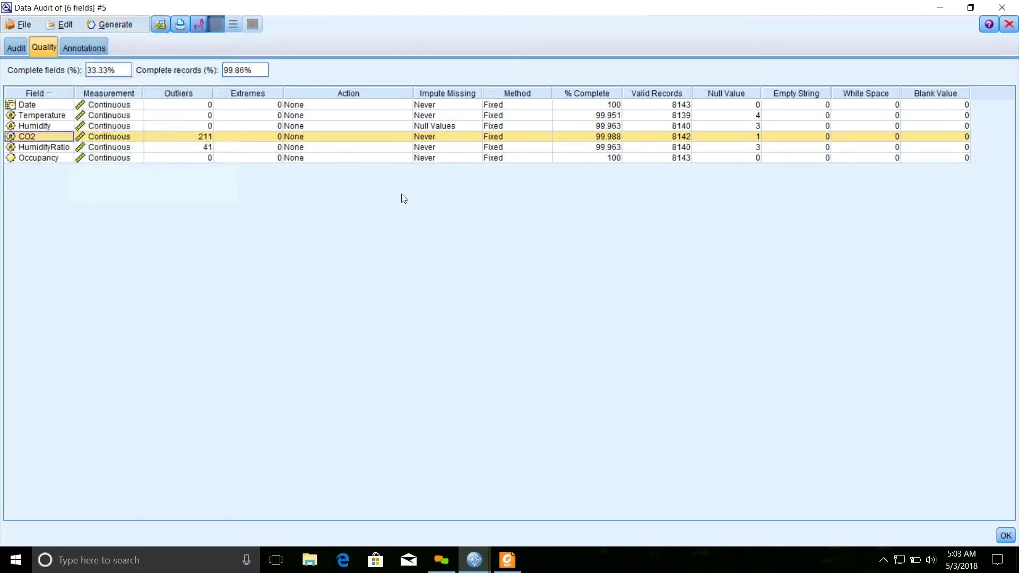
{"action": "left_click", "coordinate": [994, 9]}
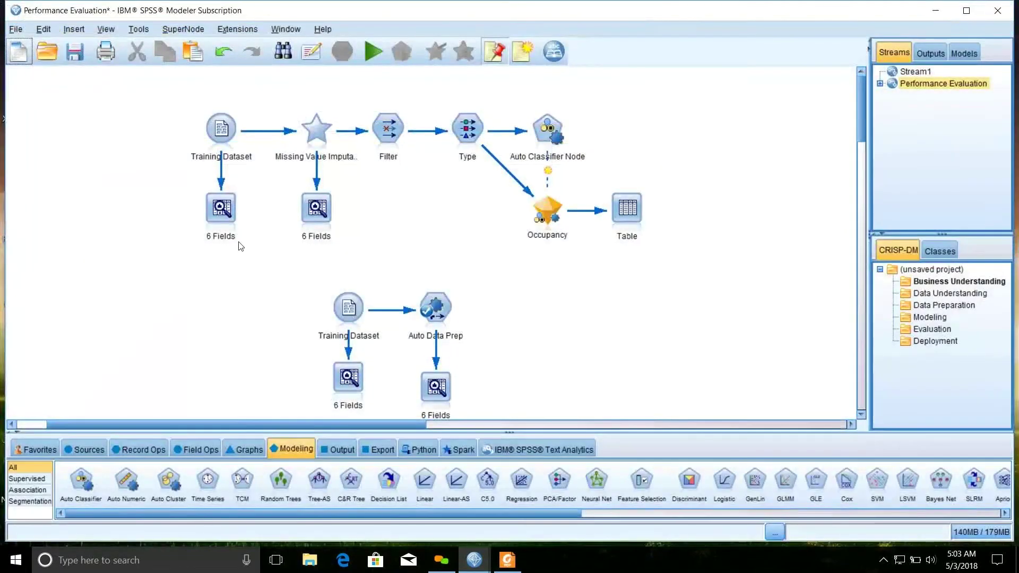
{"action": "left_click", "coordinate": [319, 139]}
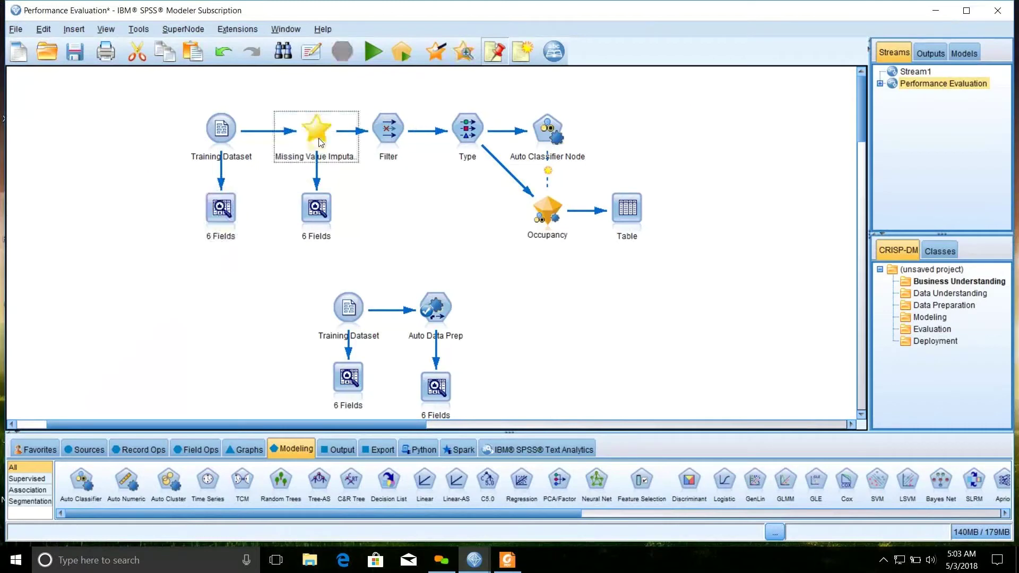
{"action": "left_click", "coordinate": [313, 213]}
{"action": "right_click", "coordinate": [313, 213]}
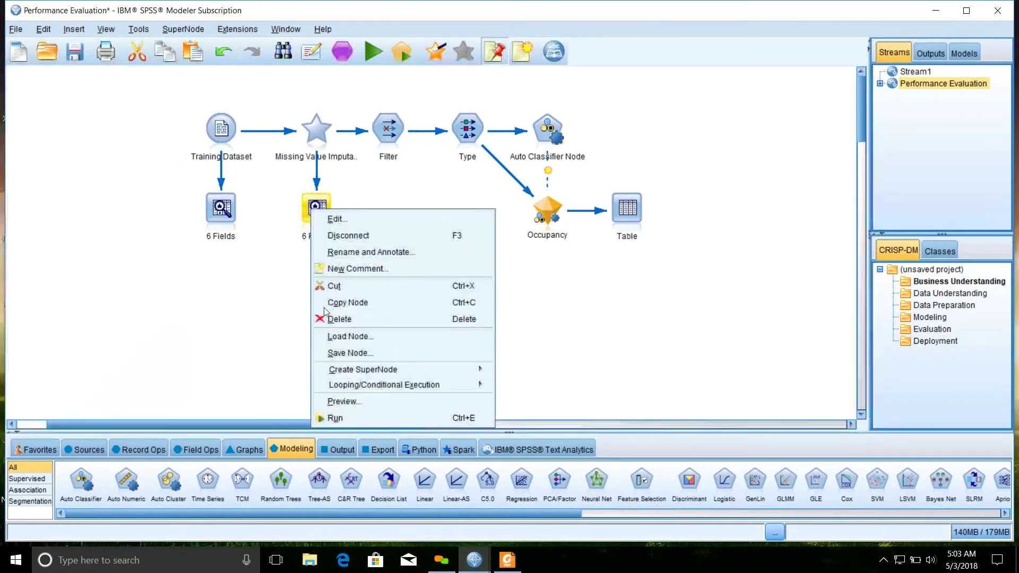
{"action": "left_click", "coordinate": [342, 417]}
{"action": "left_click", "coordinate": [617, 98]}
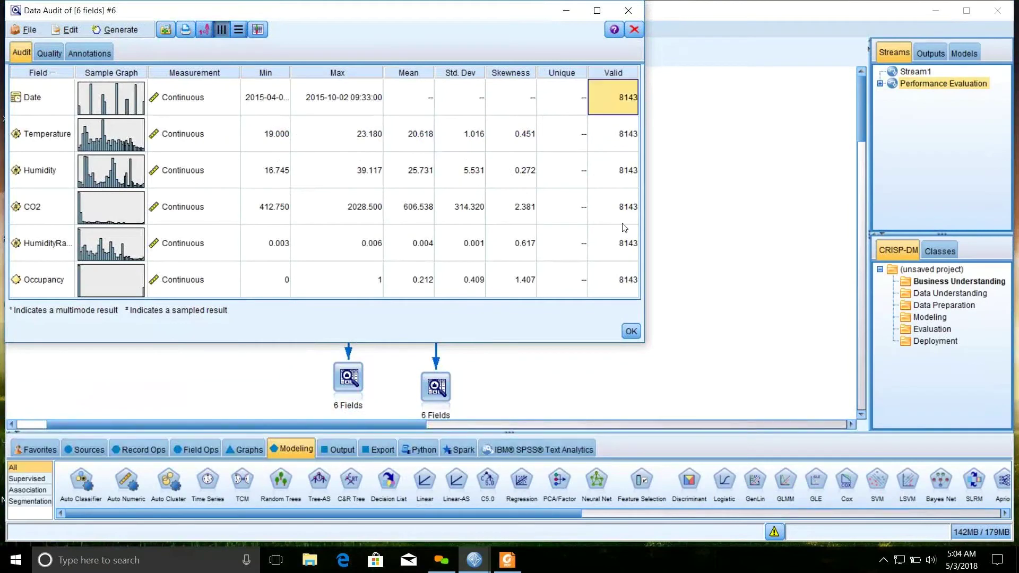
{"action": "left_click", "coordinate": [624, 285]}
{"action": "left_click_drag", "start_coordinate": [605, 172], "coordinate": [605, 98]}
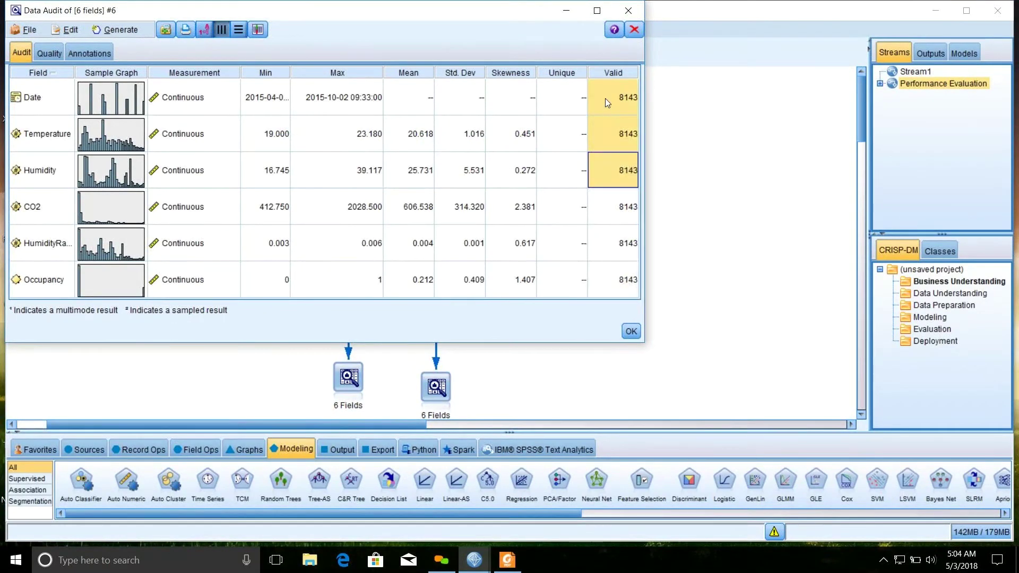
{"action": "left_click", "coordinate": [631, 331]}
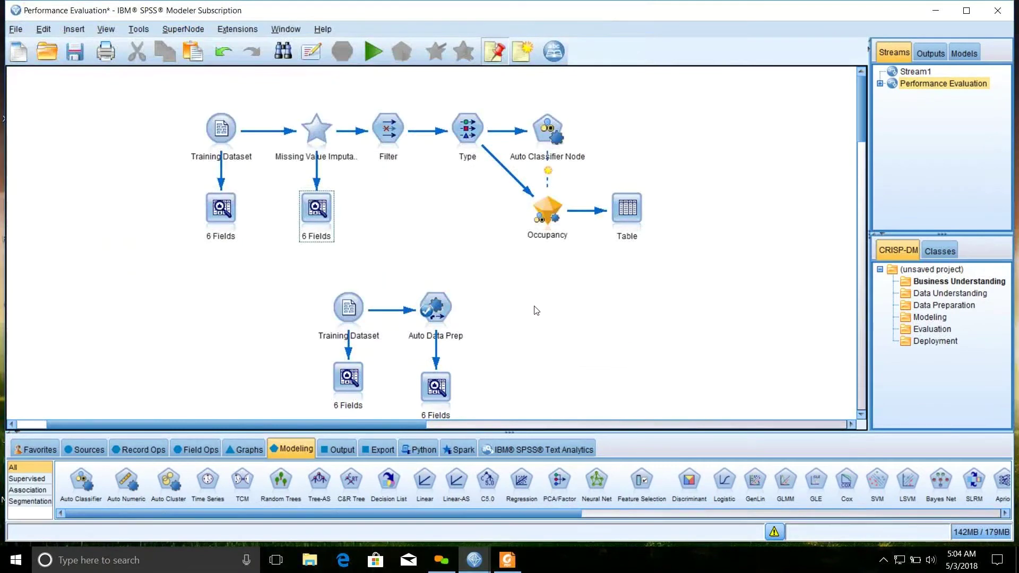
{"action": "left_click", "coordinate": [323, 122]}
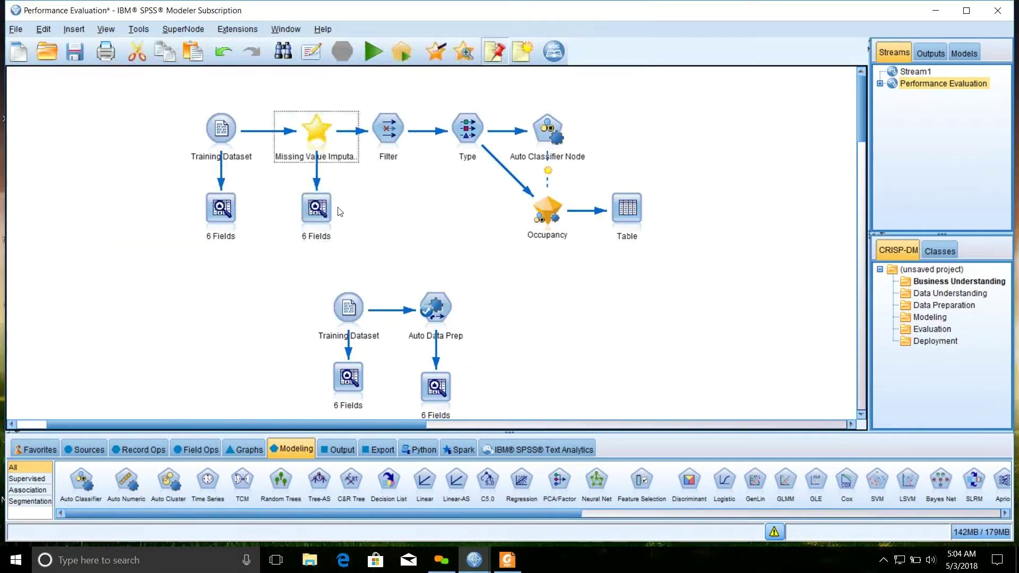
{"action": "left_click", "coordinate": [343, 237]}
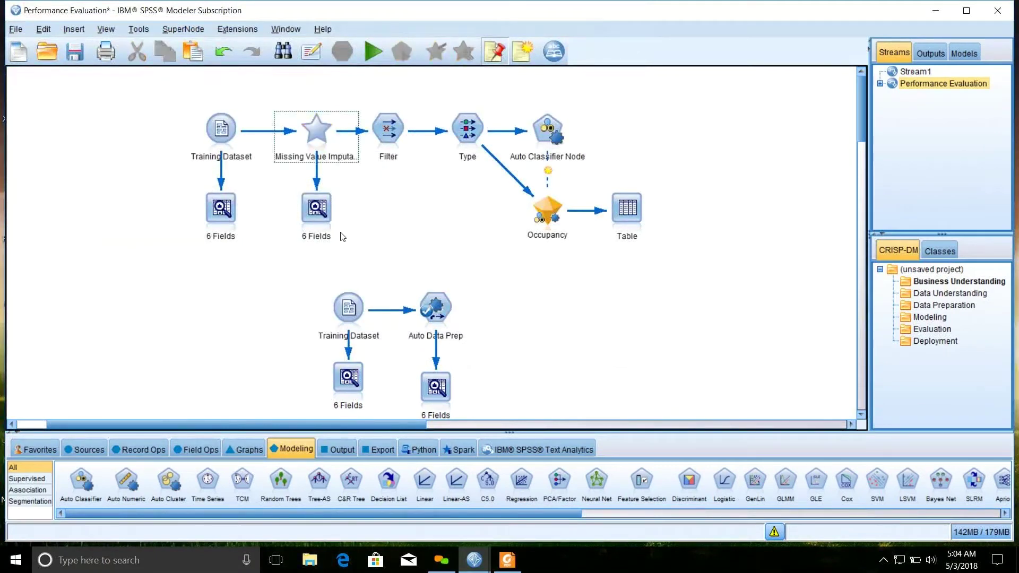
{"action": "double_click", "coordinate": [446, 319]}
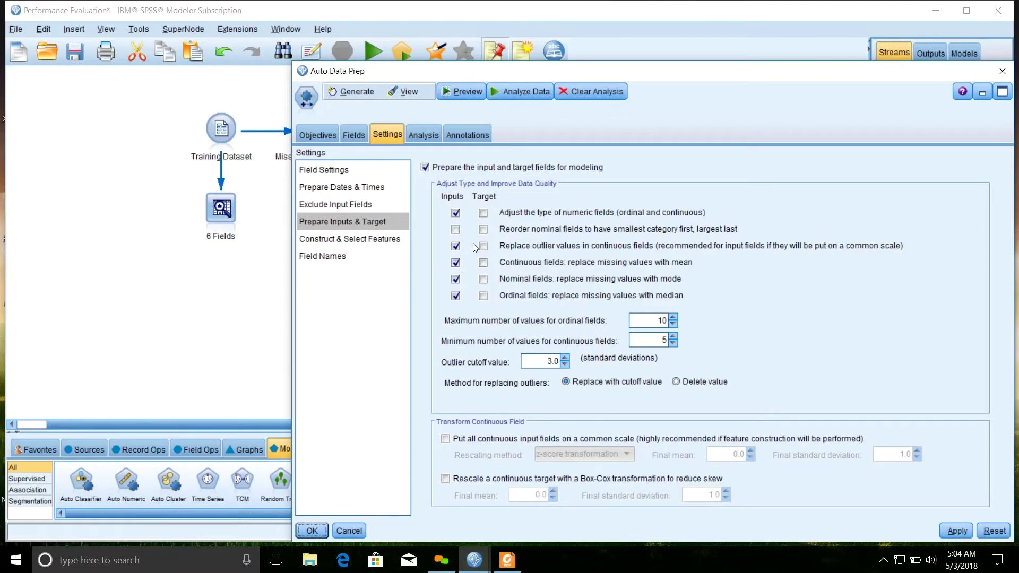
Confirm Auto Data Prep, then run and close the raw training data audit.
{"action": "left_click", "coordinate": [313, 530]}
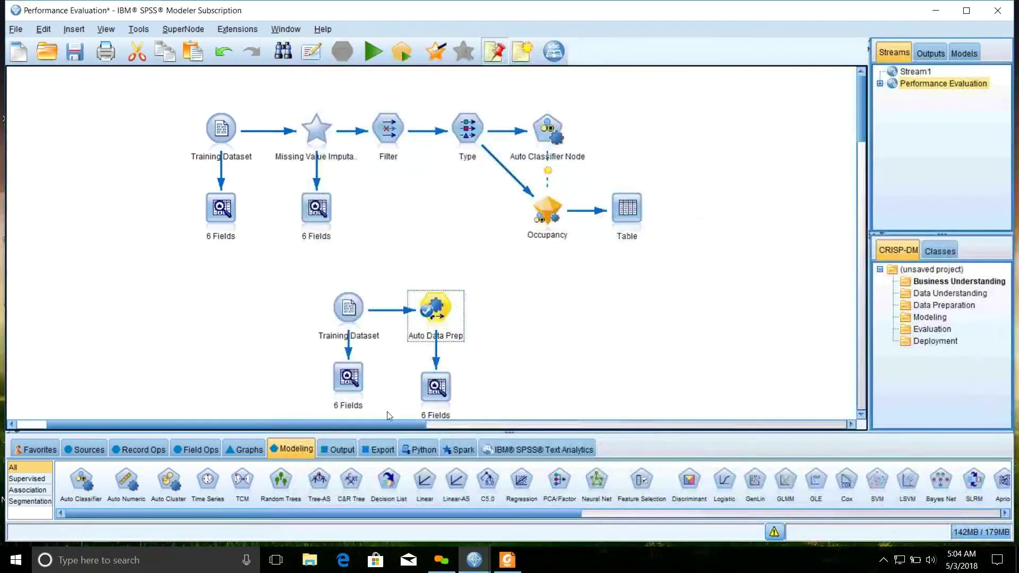
{"action": "right_click", "coordinate": [354, 381]}
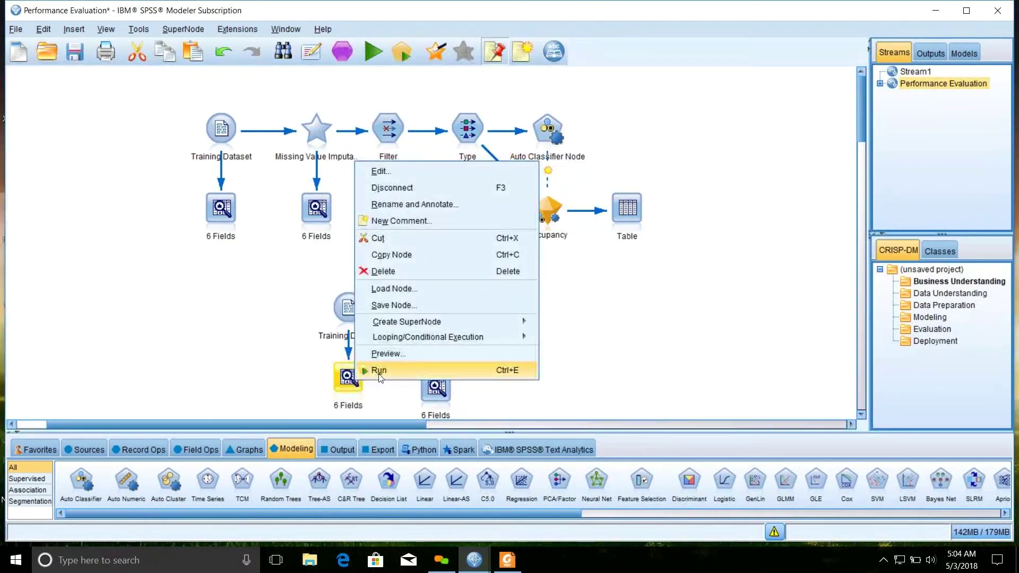
{"action": "left_click", "coordinate": [378, 370]}
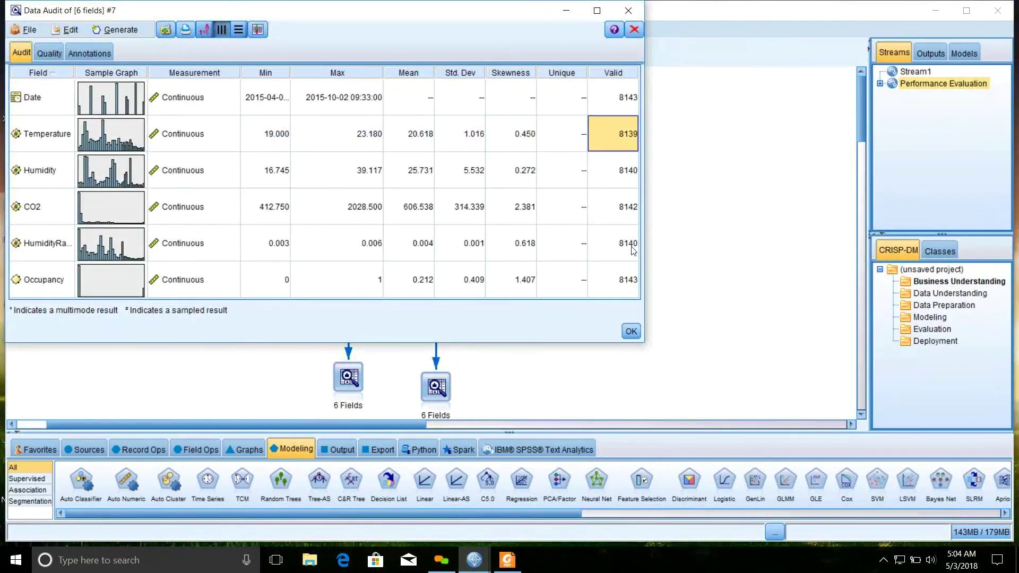
{"action": "left_click", "coordinate": [631, 331]}
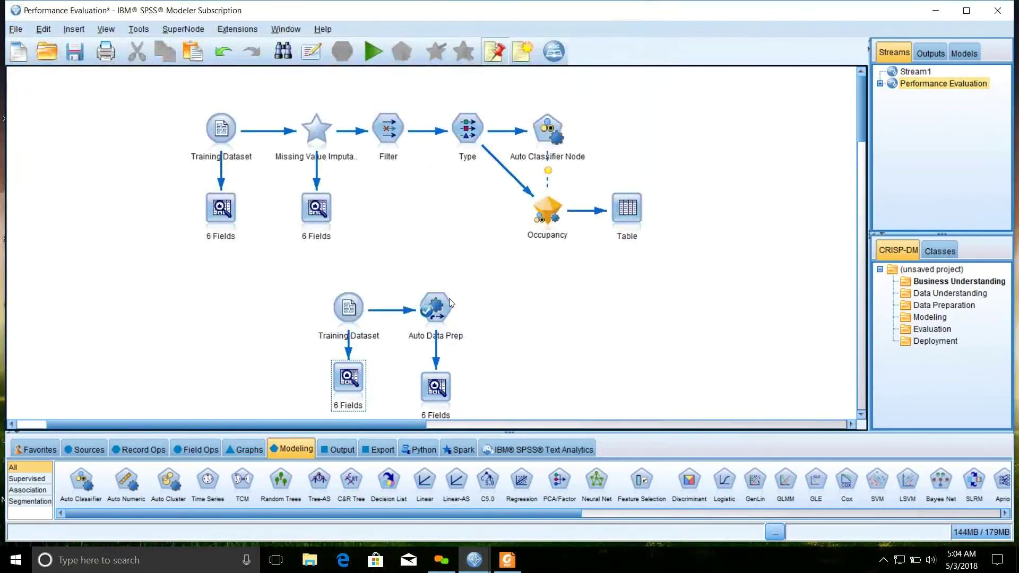
Run the Auto Data Prep audit, review transformed fields' Valid counts, and close it.
{"action": "right_click", "coordinate": [437, 386]}
{"action": "left_click", "coordinate": [462, 438]}
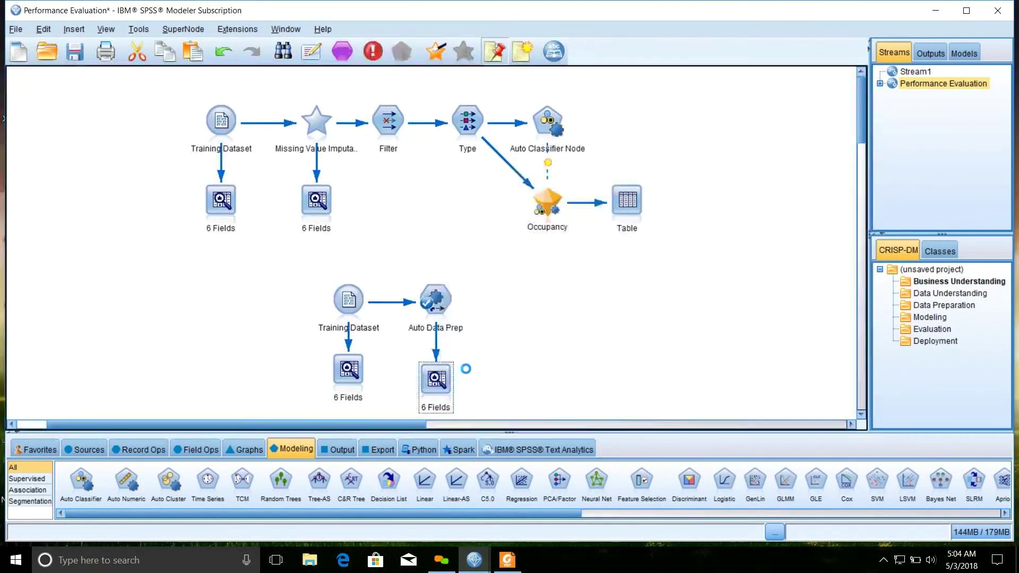
{"action": "left_click_drag", "start_coordinate": [668, 134], "coordinate": [677, 266]}
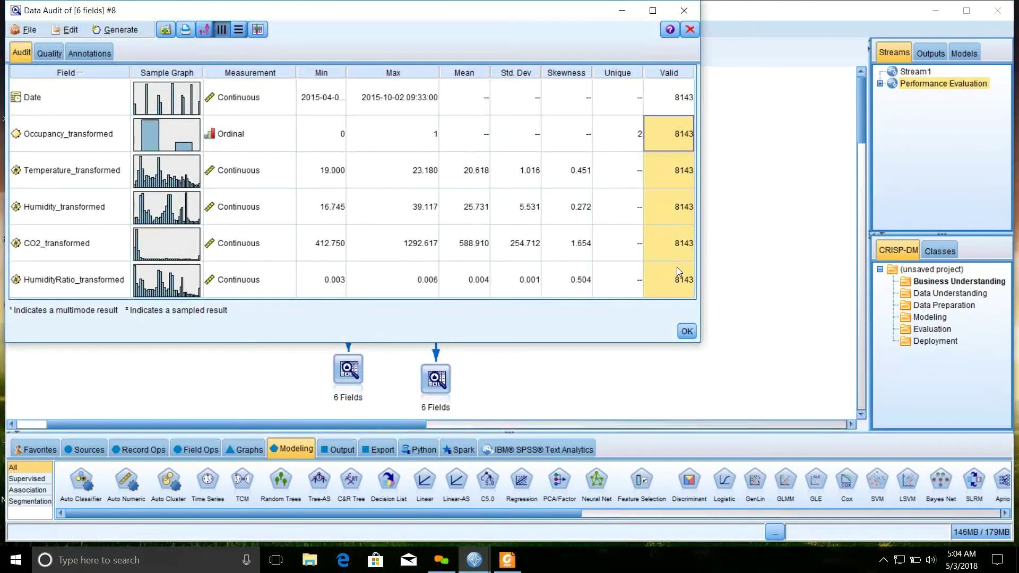
{"action": "left_click", "coordinate": [686, 332]}
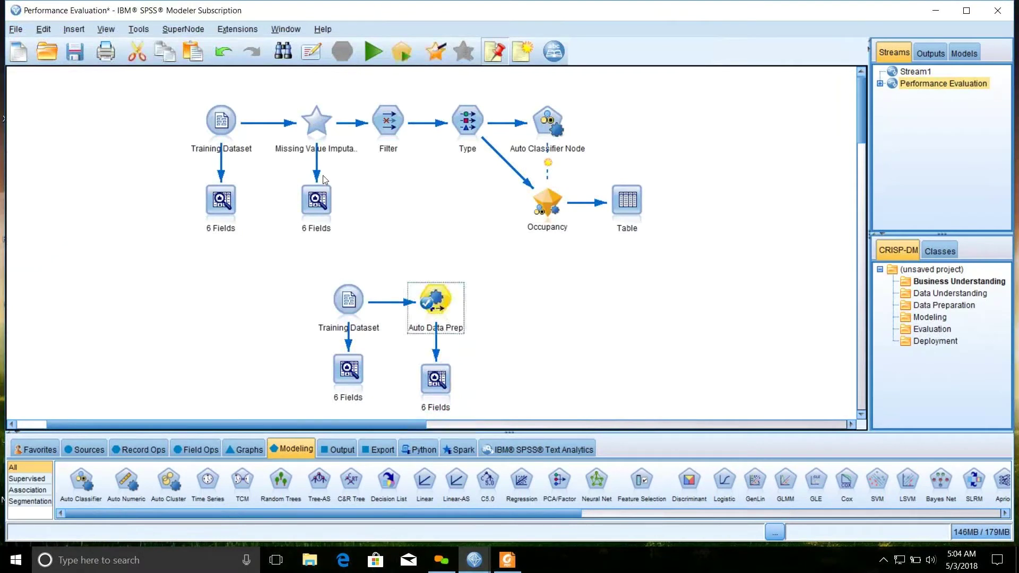
Open the Filter node's field settings.
{"action": "left_click", "coordinate": [318, 132]}
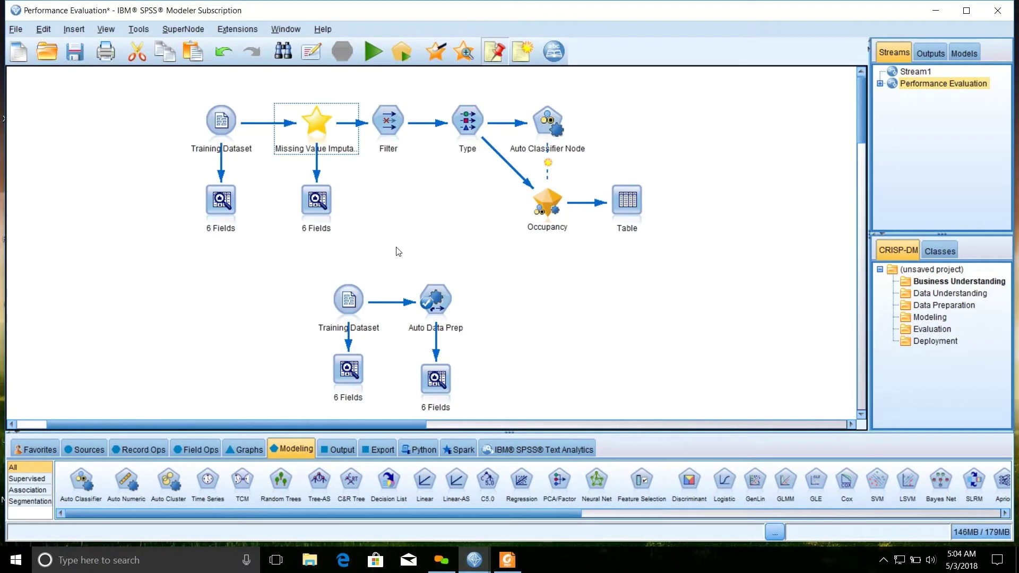
{"action": "left_click", "coordinate": [397, 249]}
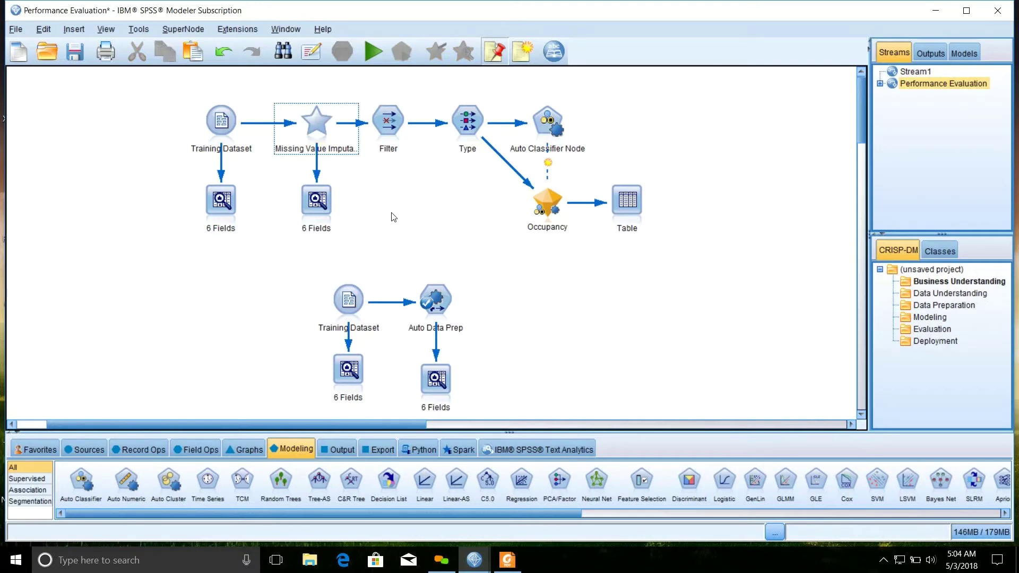
{"action": "double_click", "coordinate": [390, 135]}
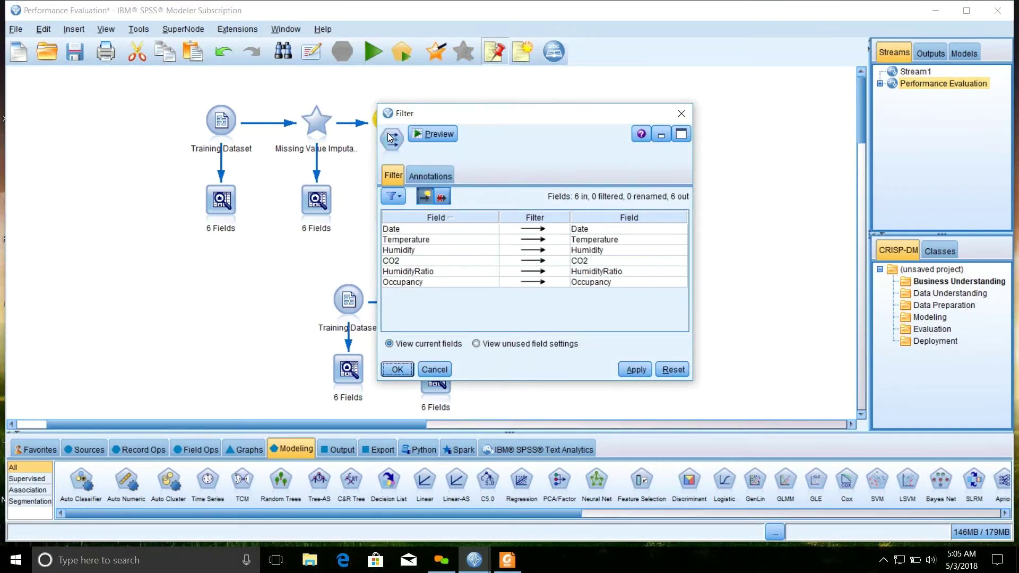
Toggle Humidity off and back on so all six fields pass, then apply the Filter.
{"action": "left_click", "coordinate": [531, 250]}
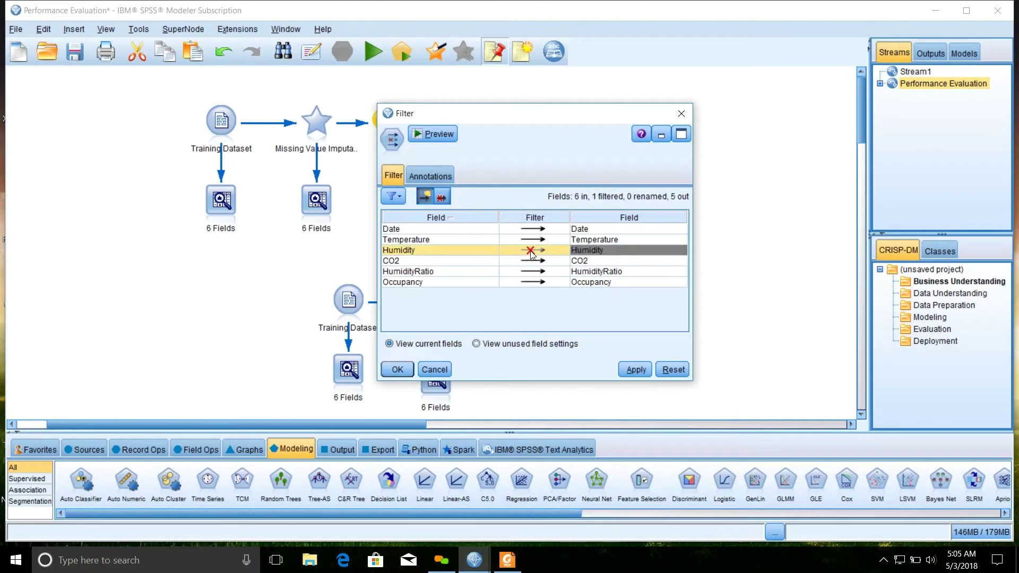
{"action": "left_click", "coordinate": [530, 250]}
{"action": "left_click", "coordinate": [530, 250]}
{"action": "left_click", "coordinate": [528, 250]}
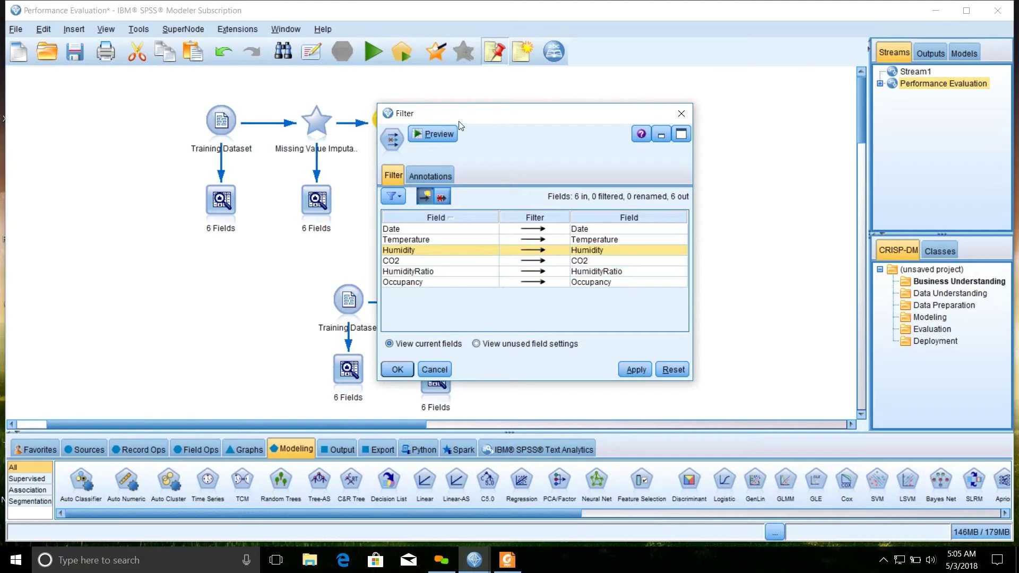
{"action": "left_click", "coordinate": [634, 370]}
{"action": "left_click", "coordinate": [398, 370]}
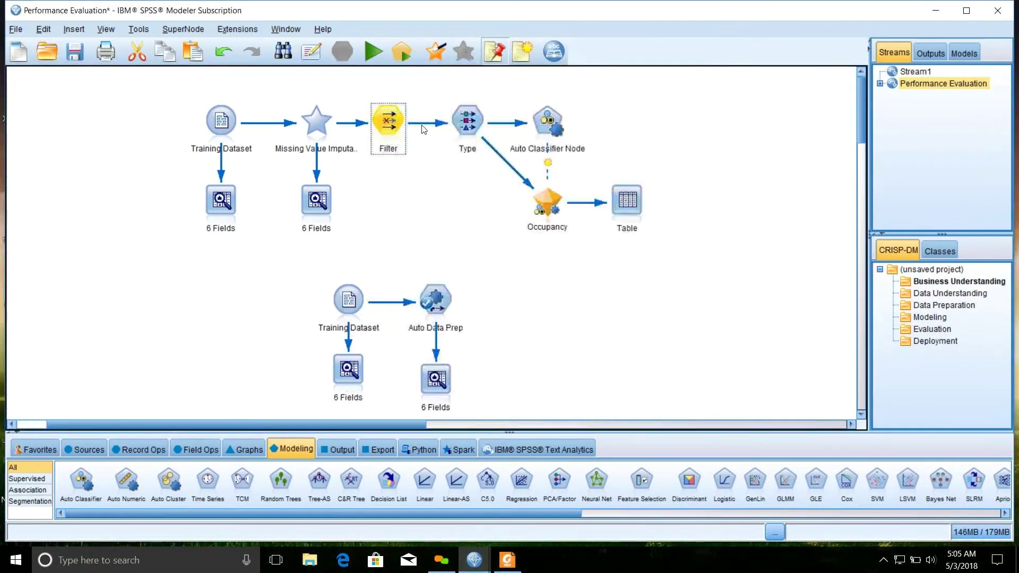
{"action": "double_click", "coordinate": [469, 121]}
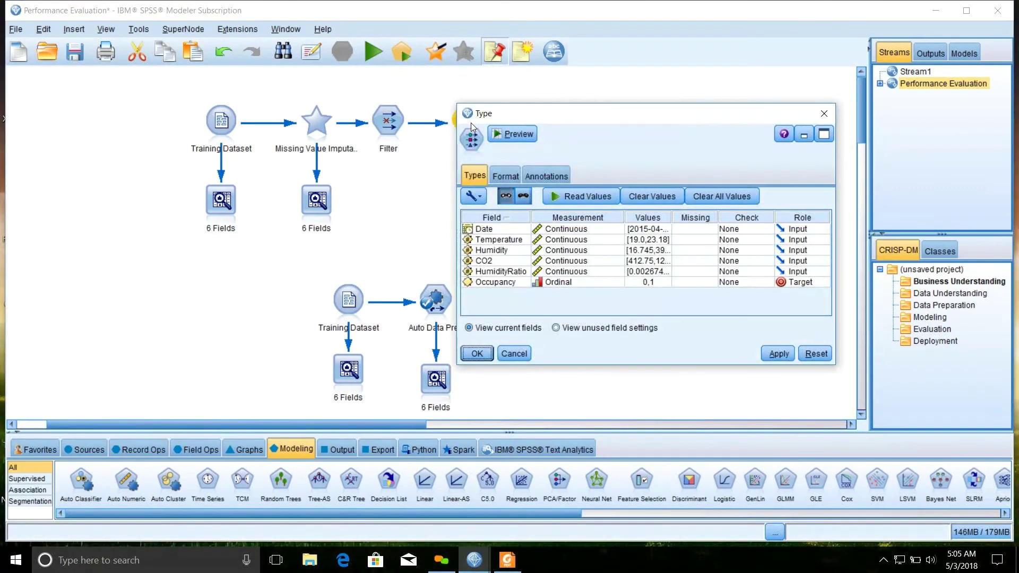
{"action": "left_click_drag", "start_coordinate": [555, 115], "coordinate": [395, 100]}
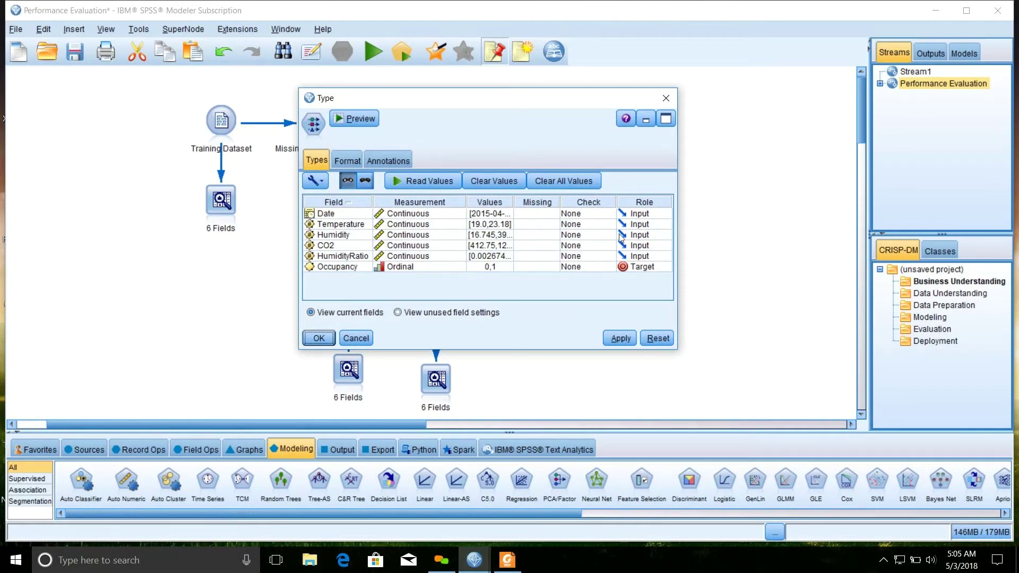
{"action": "left_click", "coordinate": [616, 340]}
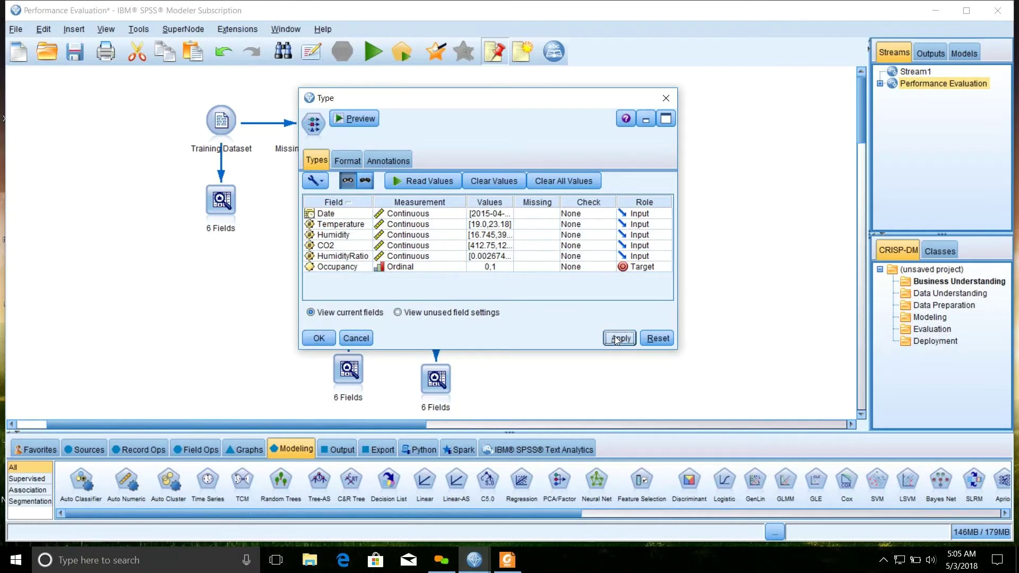
{"action": "left_click", "coordinate": [317, 338]}
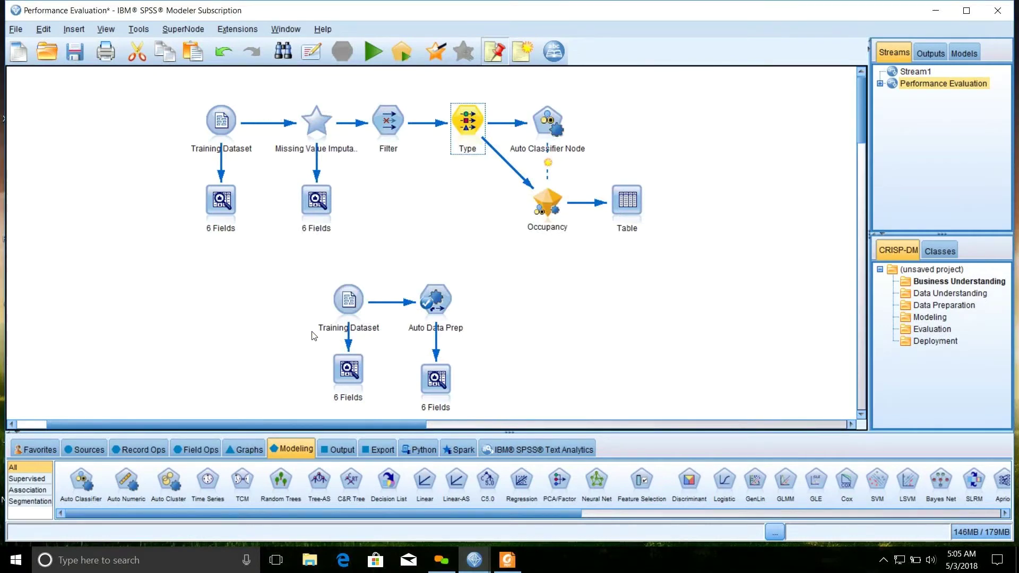
{"action": "left_click", "coordinate": [509, 254]}
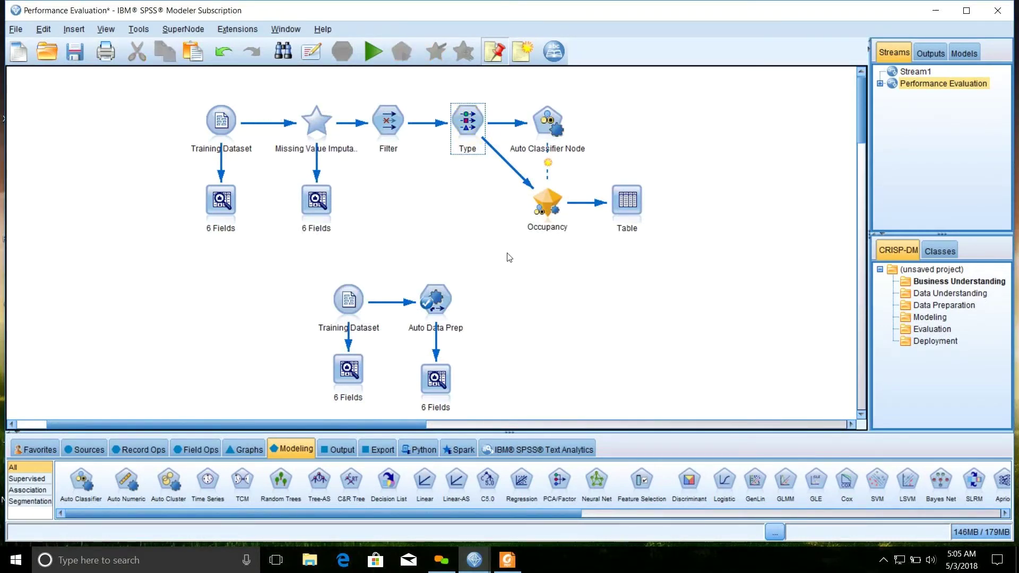
Run the Auto Classifier Node and select the refreshed Occupancy model nugget.
{"action": "left_click_drag", "start_coordinate": [167, 513], "coordinate": [141, 516]}
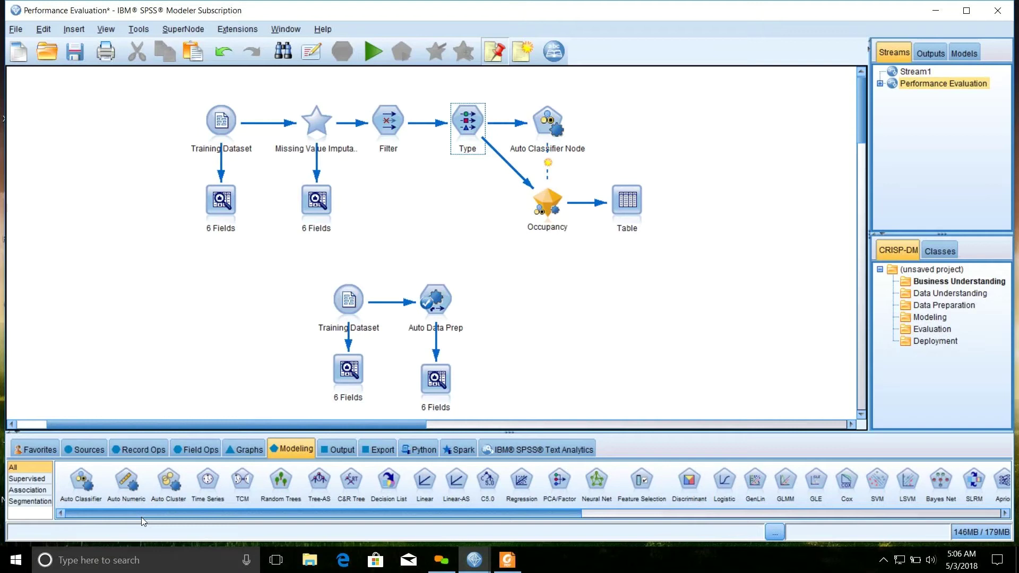
{"action": "left_click", "coordinate": [549, 122]}
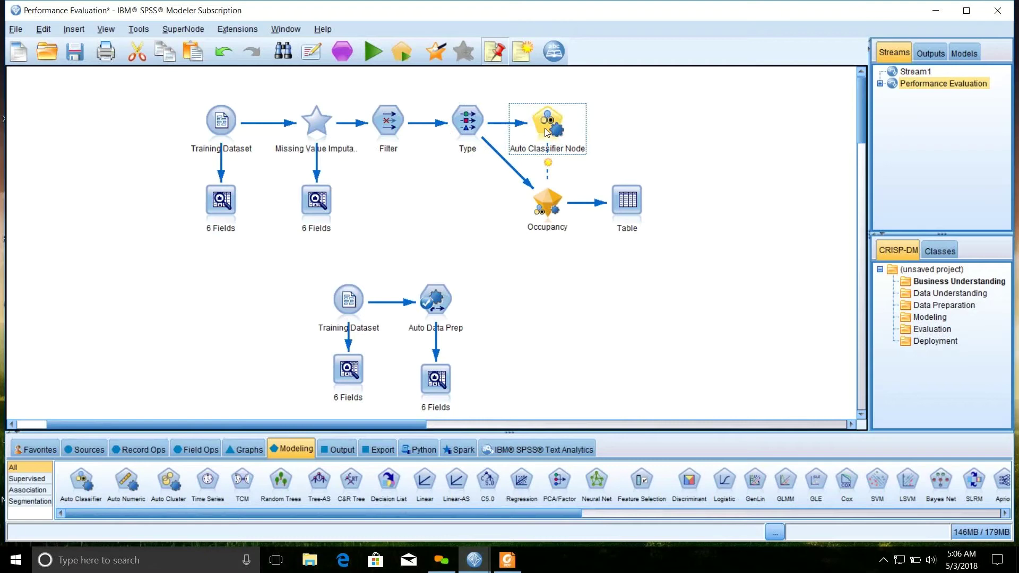
{"action": "right_click", "coordinate": [546, 131]}
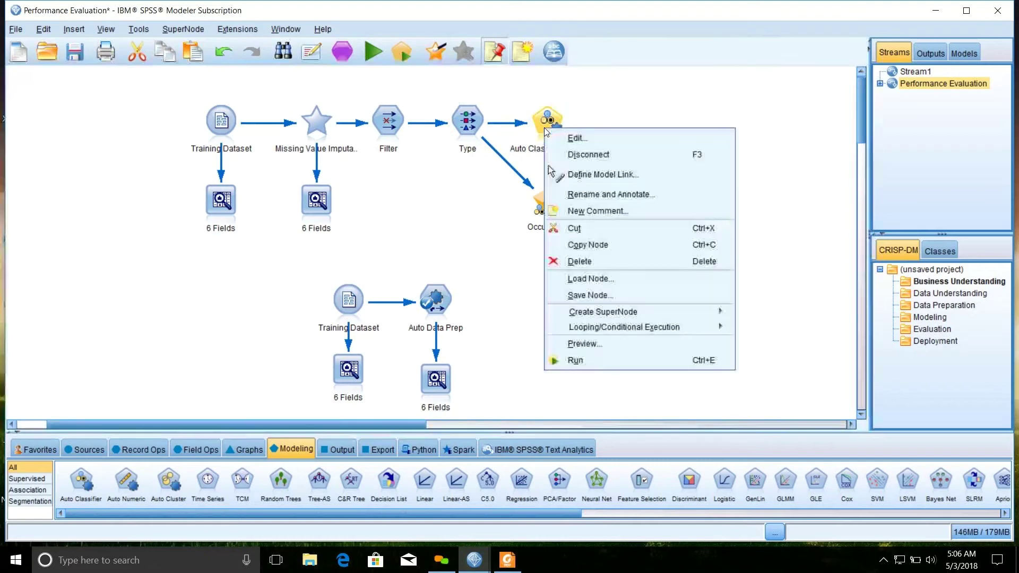
{"action": "left_click", "coordinate": [580, 402]}
{"action": "left_click", "coordinate": [547, 199]}
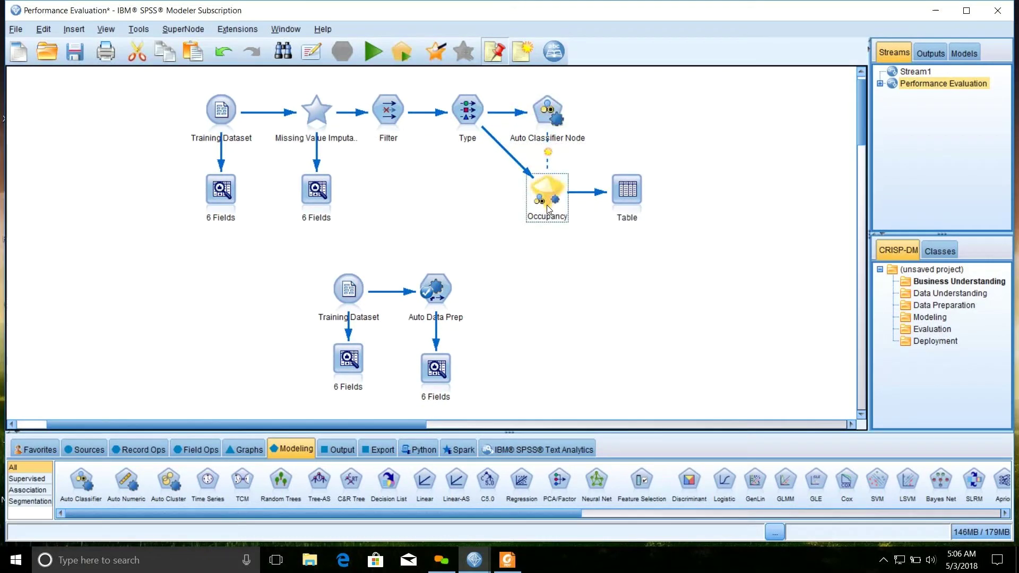
Keep all three models, led by C5 1 at 99.361%, checked in the Occupancy nugget and apply.
{"action": "double_click", "coordinate": [546, 199]}
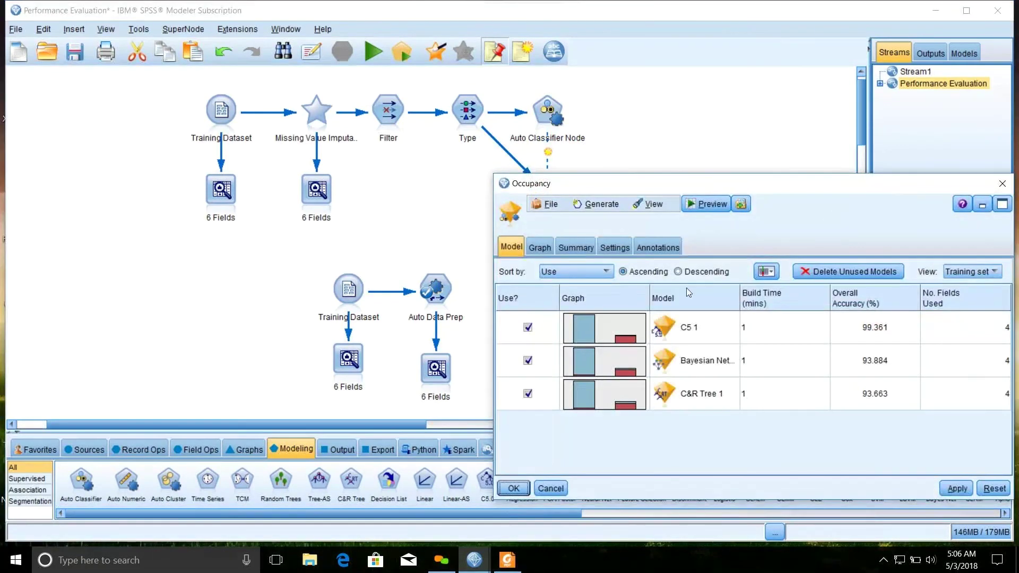
{"action": "left_click_drag", "start_coordinate": [601, 184], "coordinate": [447, 129]}
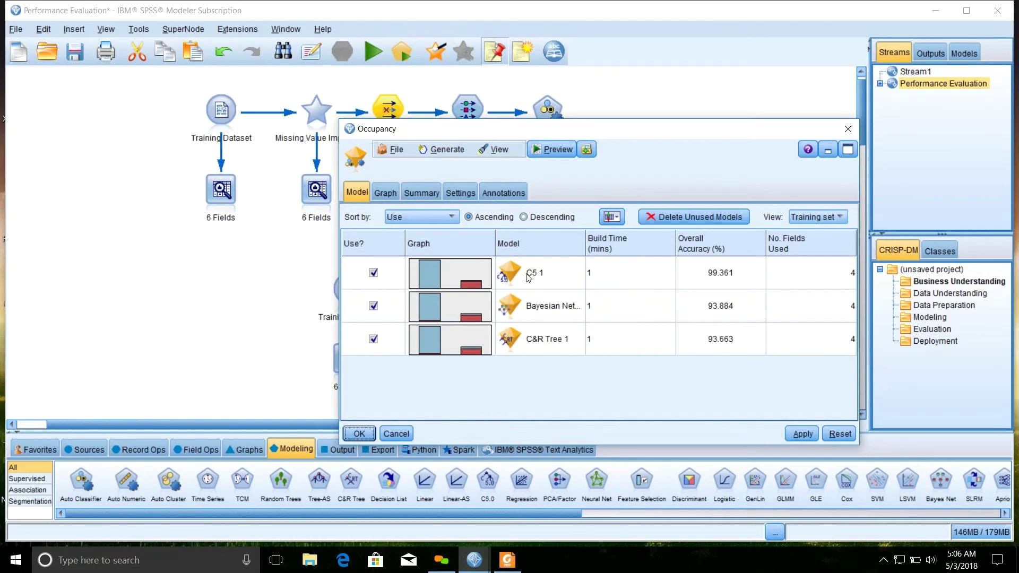
{"action": "left_click", "coordinate": [802, 435]}
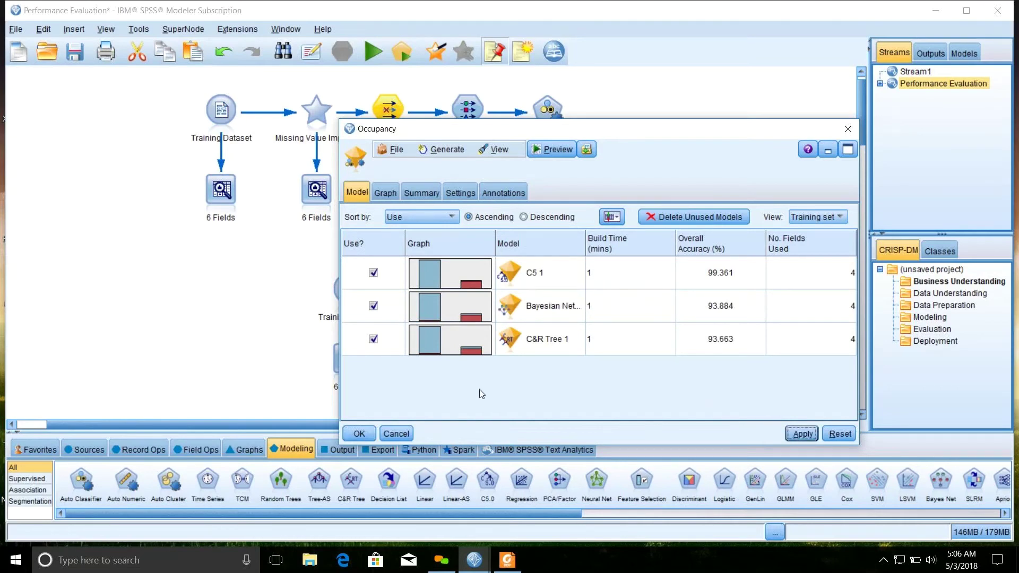
{"action": "left_click", "coordinate": [370, 430]}
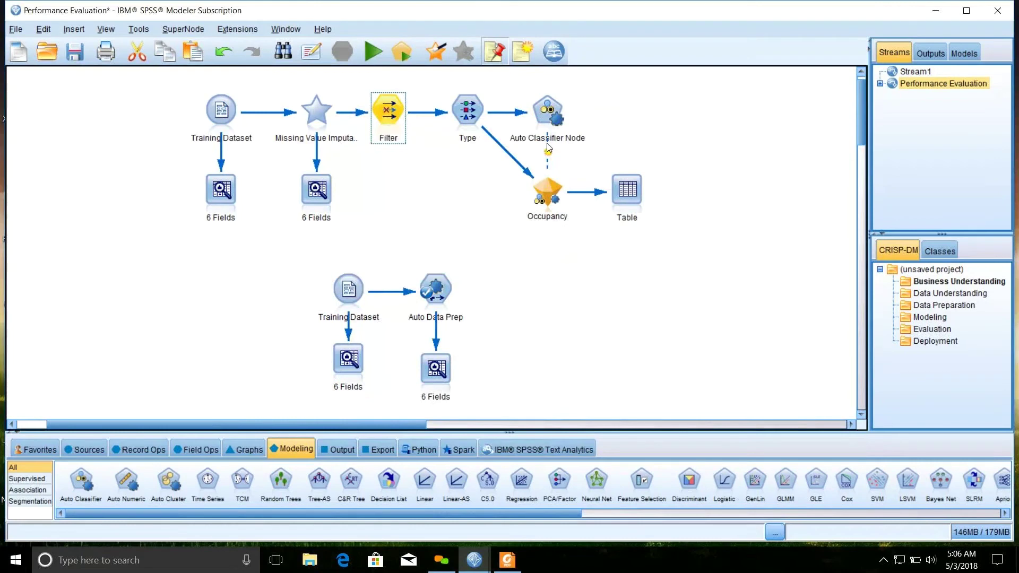
Run the Table output full screen and move the Humidity column after CO2.
{"action": "right_click", "coordinate": [624, 201]}
{"action": "left_click", "coordinate": [644, 408]}
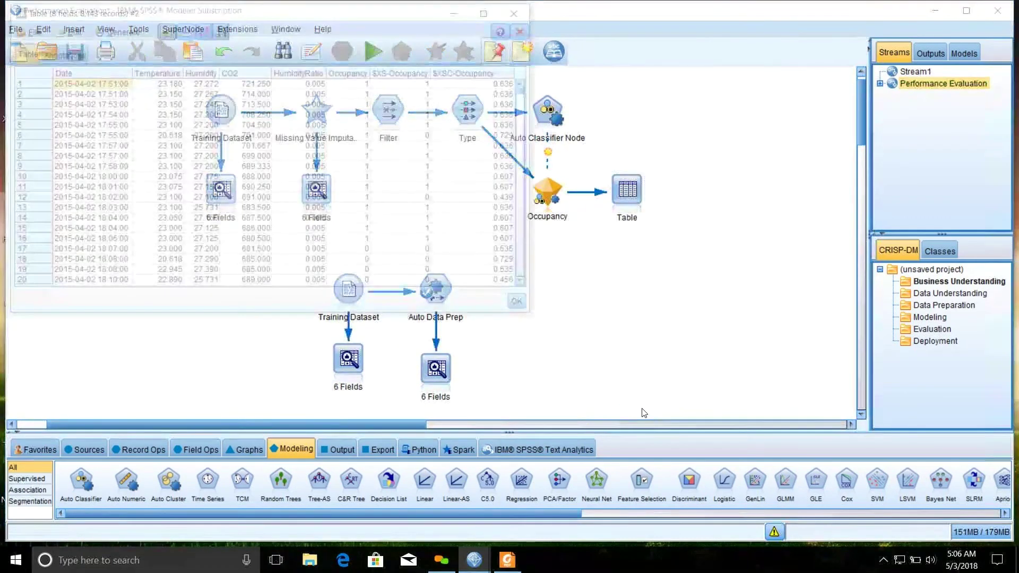
{"action": "left_click", "coordinate": [492, 11]}
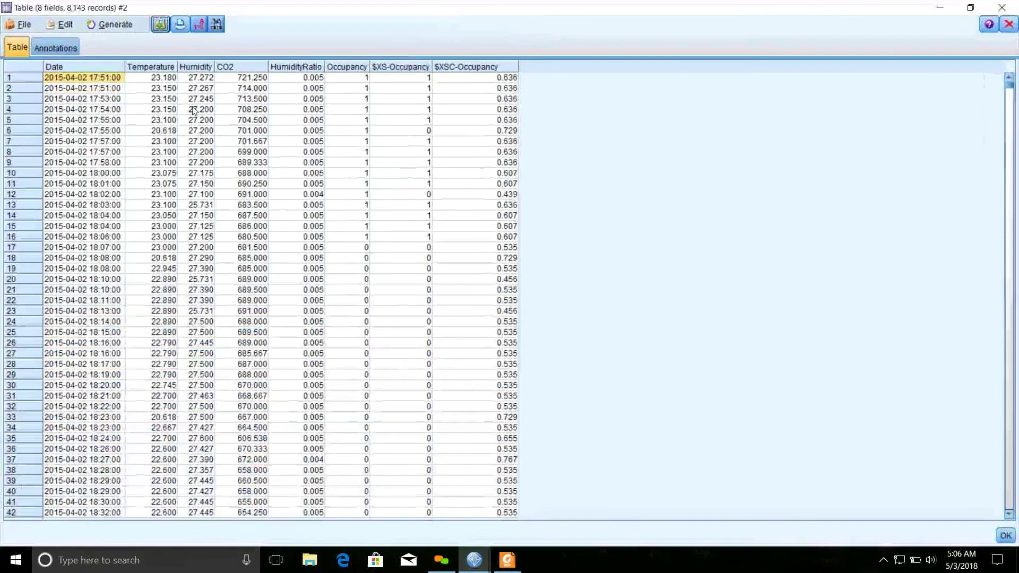
{"action": "left_click_drag", "start_coordinate": [196, 67], "coordinate": [250, 67]}
Compare rows 1 and 6 actual Occupancy with $XS-Occupancy predictions and $XSC-Occupancy confidences.
{"action": "left_click_drag", "start_coordinate": [170, 79], "coordinate": [357, 81]}
{"action": "left_click", "coordinate": [356, 80]}
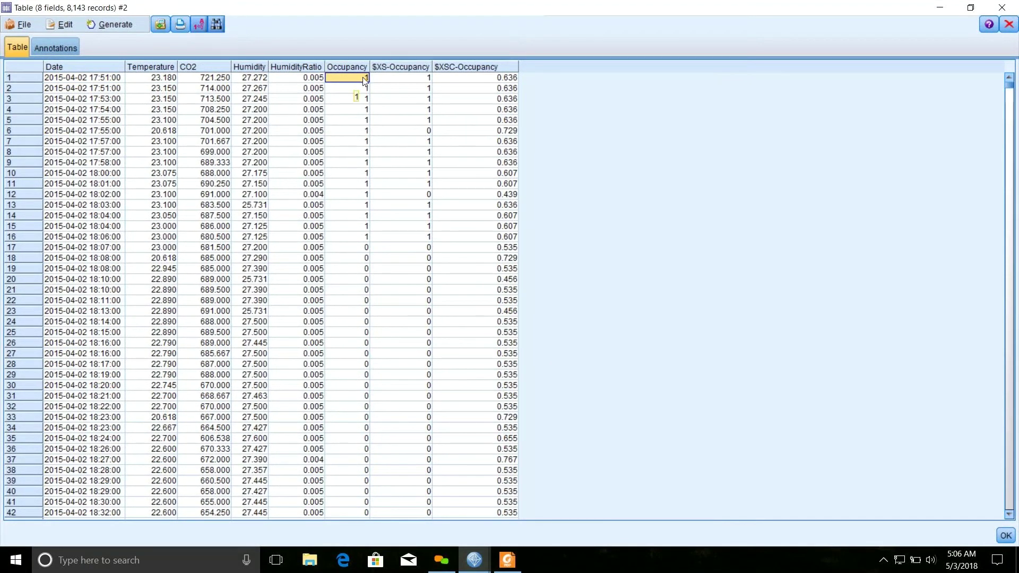
{"action": "left_click", "coordinate": [399, 79]}
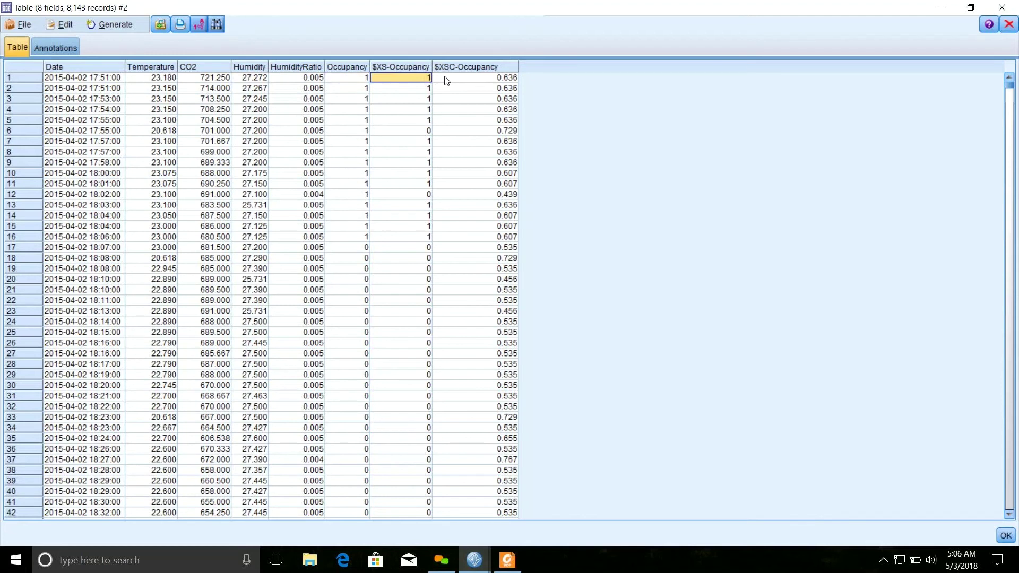
{"action": "left_click", "coordinate": [442, 78]}
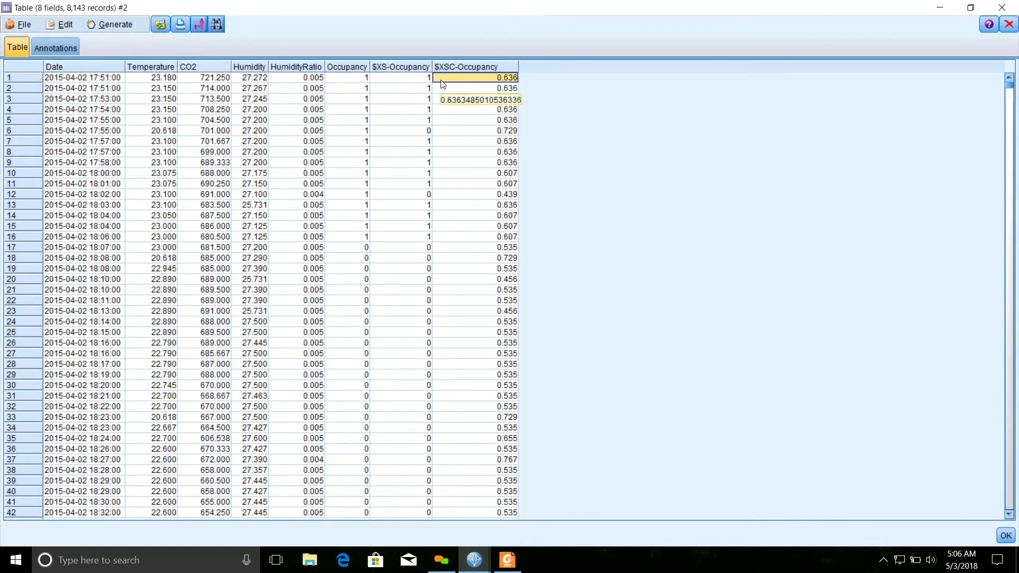
{"action": "left_click", "coordinate": [363, 133]}
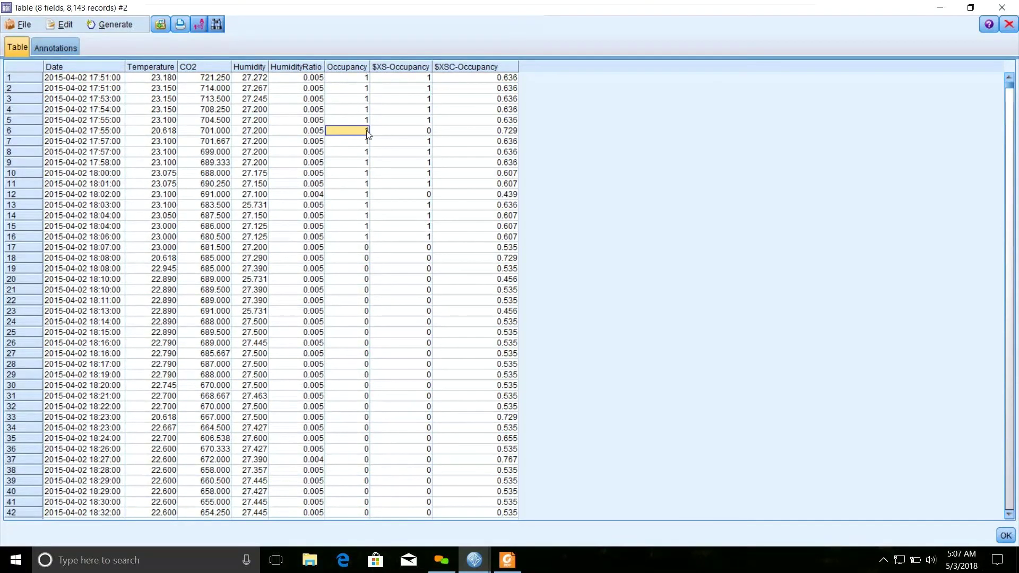
{"action": "left_click", "coordinate": [400, 132]}
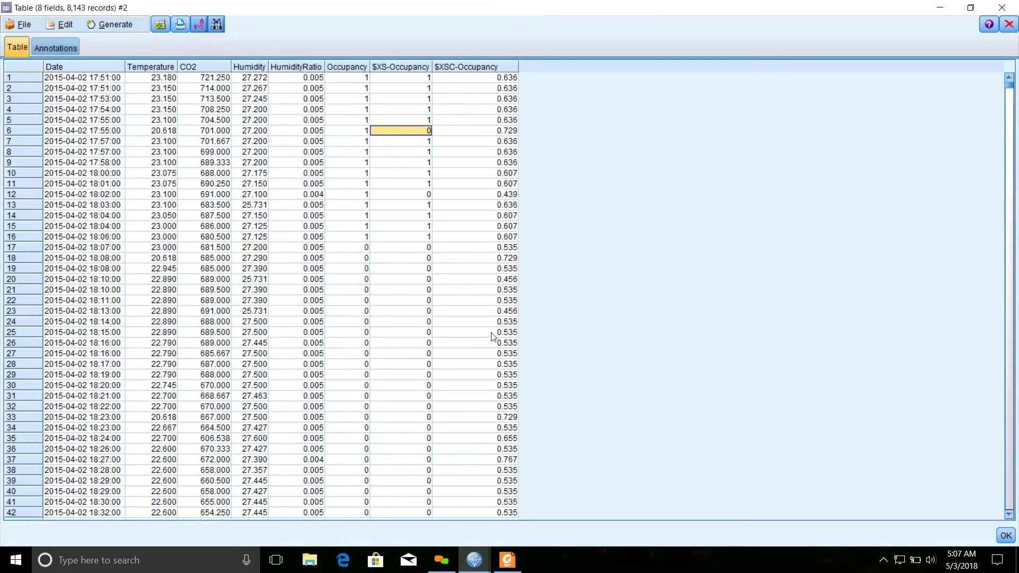
{"action": "left_click_drag", "start_coordinate": [475, 205], "coordinate": [475, 385]}
{"action": "left_click_drag", "start_coordinate": [454, 161], "coordinate": [448, 109]}
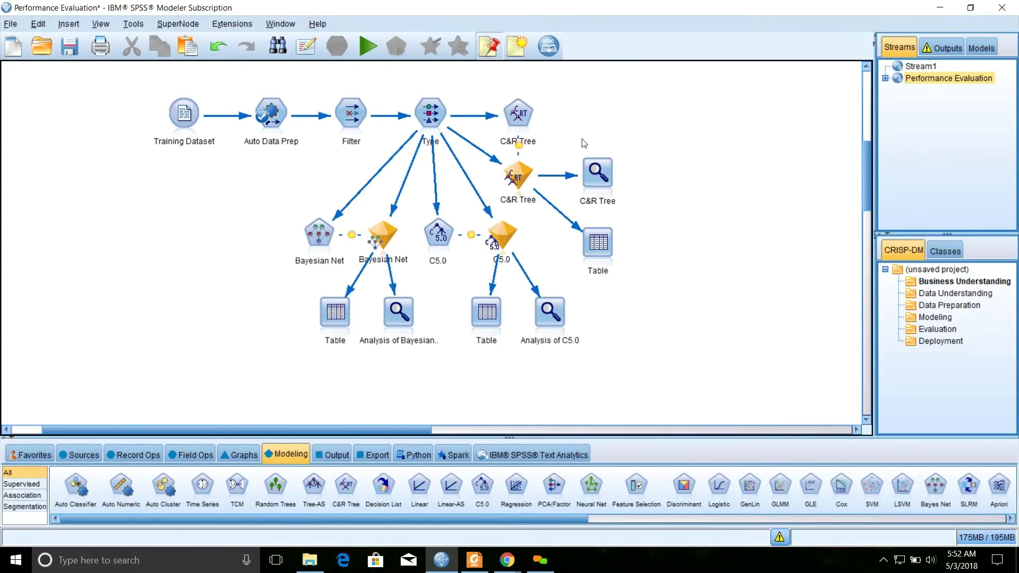
Run the C&R Tree, C5.0 and Bayesian Net Analysis nodes.
{"action": "right_click", "coordinate": [592, 177]}
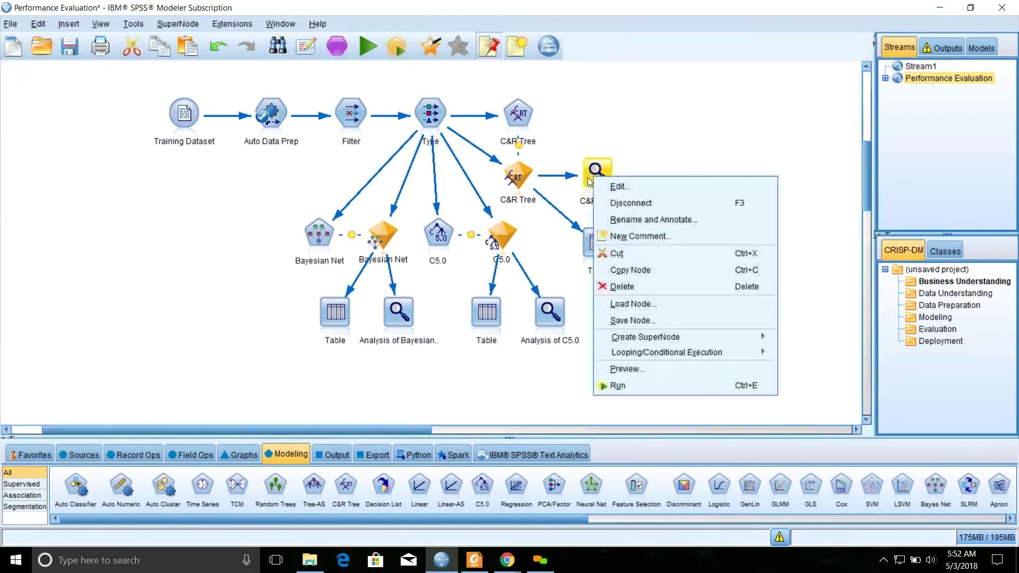
{"action": "left_click", "coordinate": [617, 385]}
{"action": "right_click", "coordinate": [550, 311]}
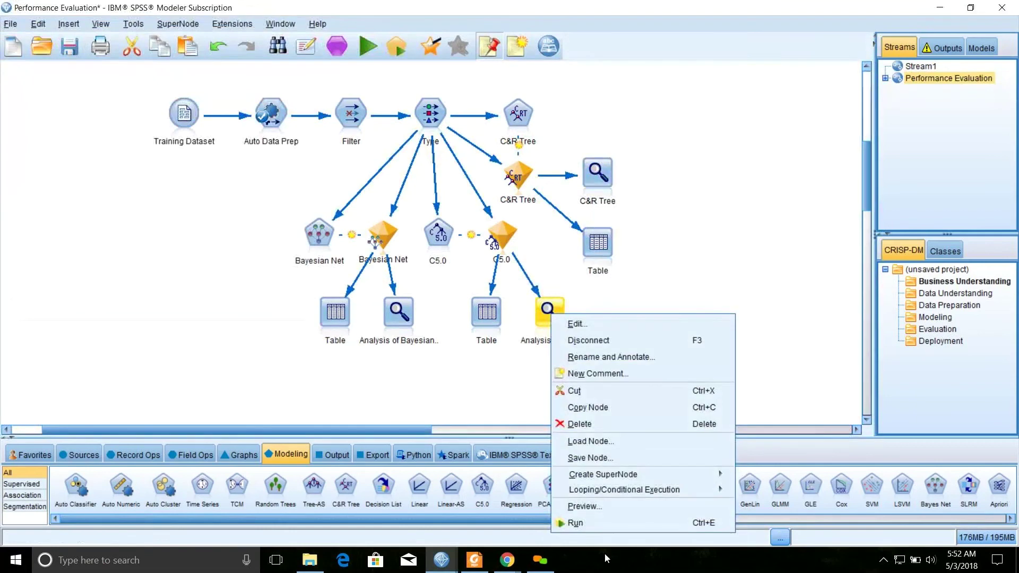
{"action": "left_click", "coordinate": [620, 523]}
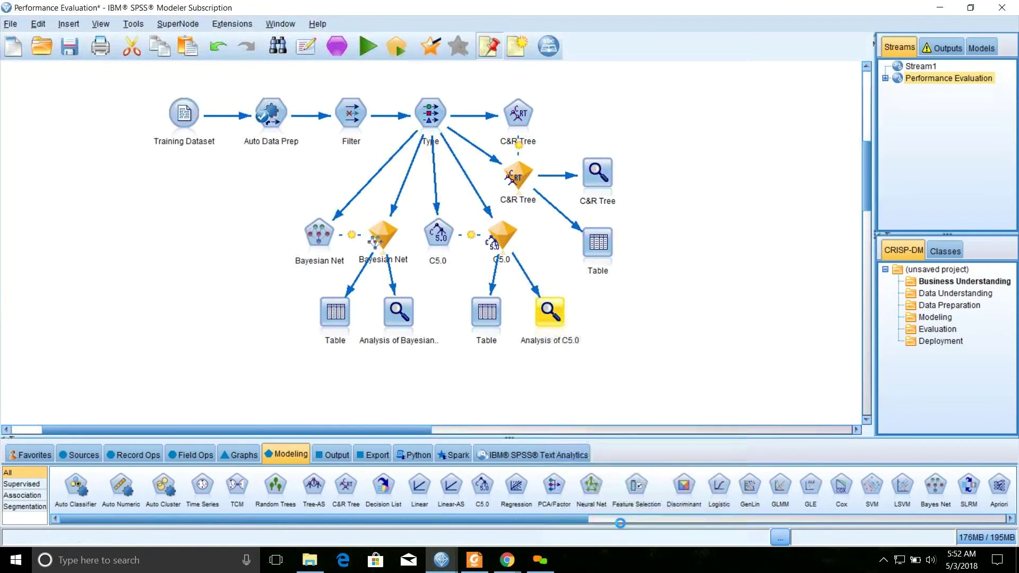
{"action": "right_click", "coordinate": [399, 311]}
{"action": "left_click", "coordinate": [468, 519]}
Compare results side by side (C5.0 99.25%, C&R Tree 94.03%, Bayesian Net 93.59%), then close them.
{"action": "mouse_move", "coordinate": [441, 559]}
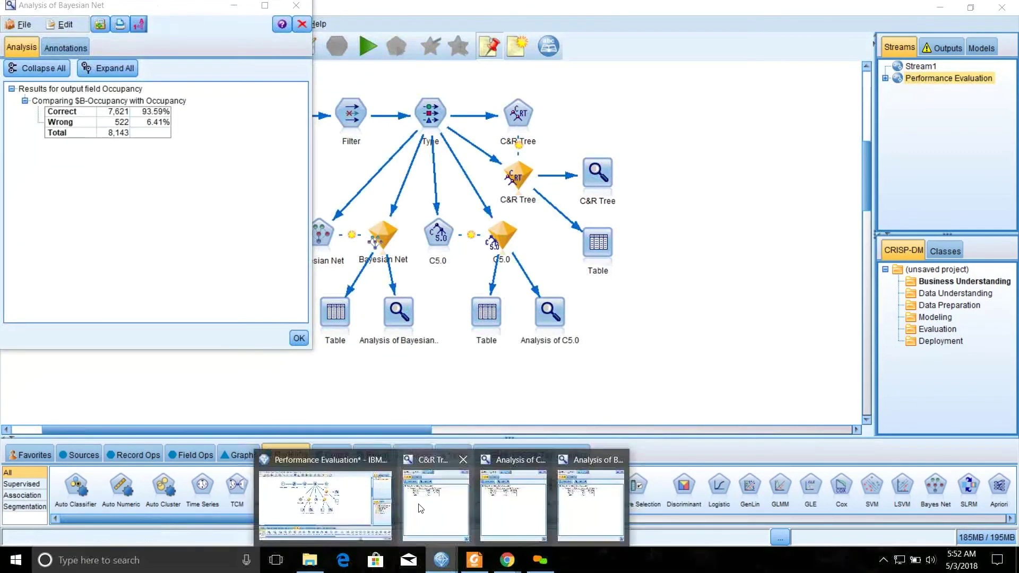
{"action": "left_click", "coordinate": [421, 508]}
{"action": "left_click", "coordinate": [513, 504]}
{"action": "left_click_drag", "start_coordinate": [139, 11], "coordinate": [816, 16]}
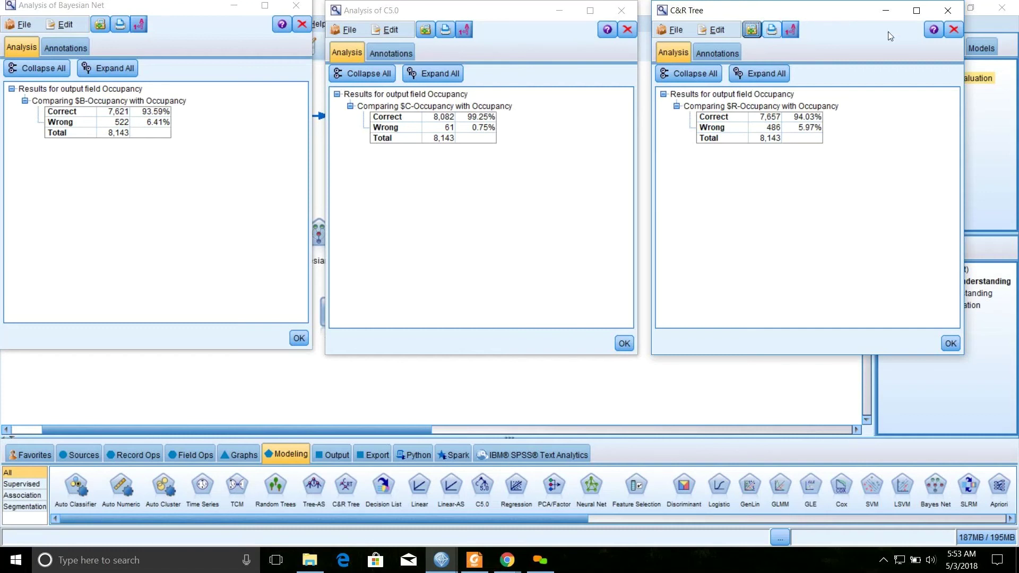
{"action": "left_click", "coordinate": [623, 344]}
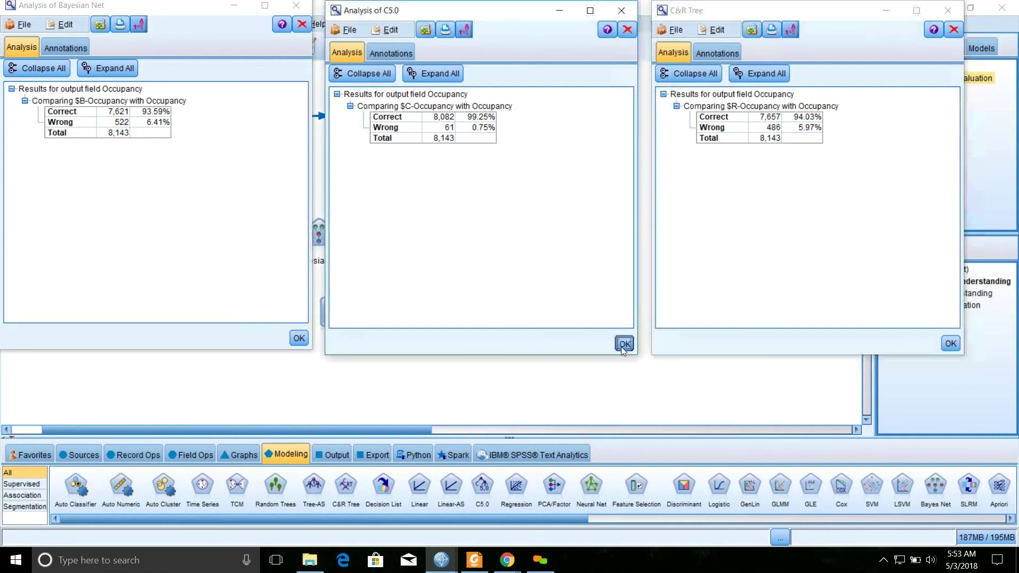
{"action": "left_click", "coordinate": [954, 347]}
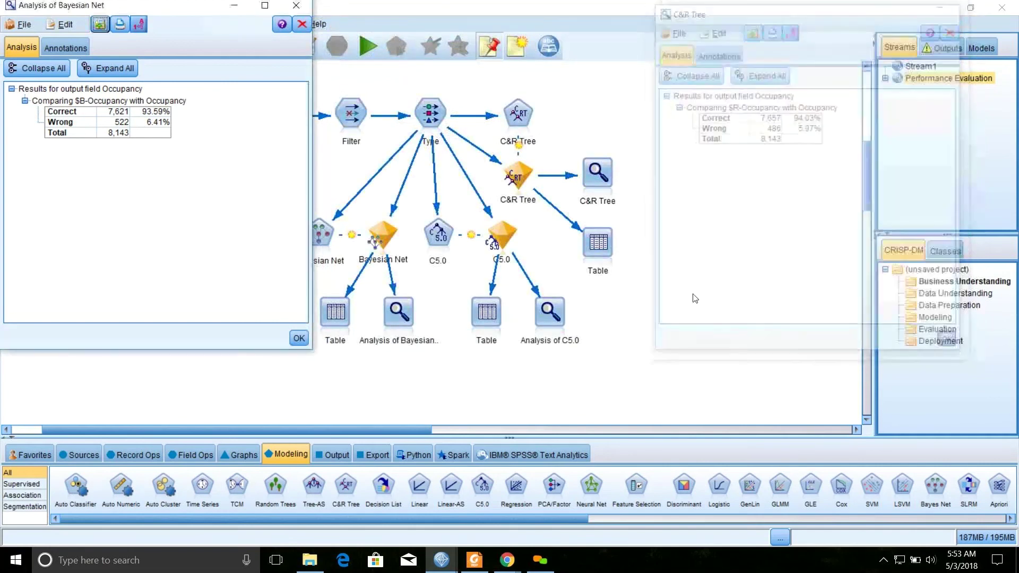
{"action": "left_click", "coordinate": [296, 342]}
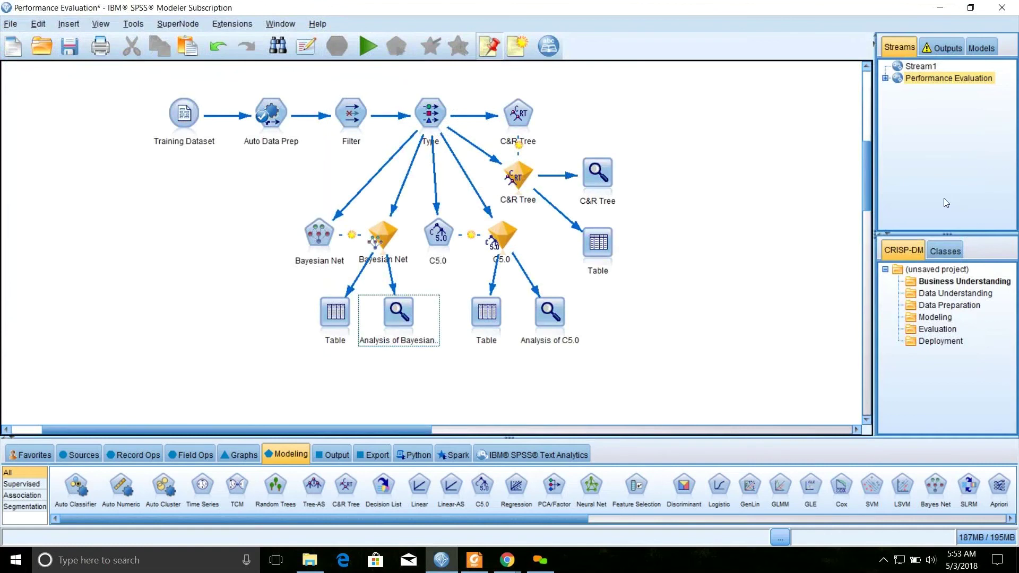
Run the TestDataset Table and check $C-Occupancy predictions against actual Occupancy, including row 37.
{"action": "left_click_drag", "start_coordinate": [867, 165], "coordinate": [868, 219]}
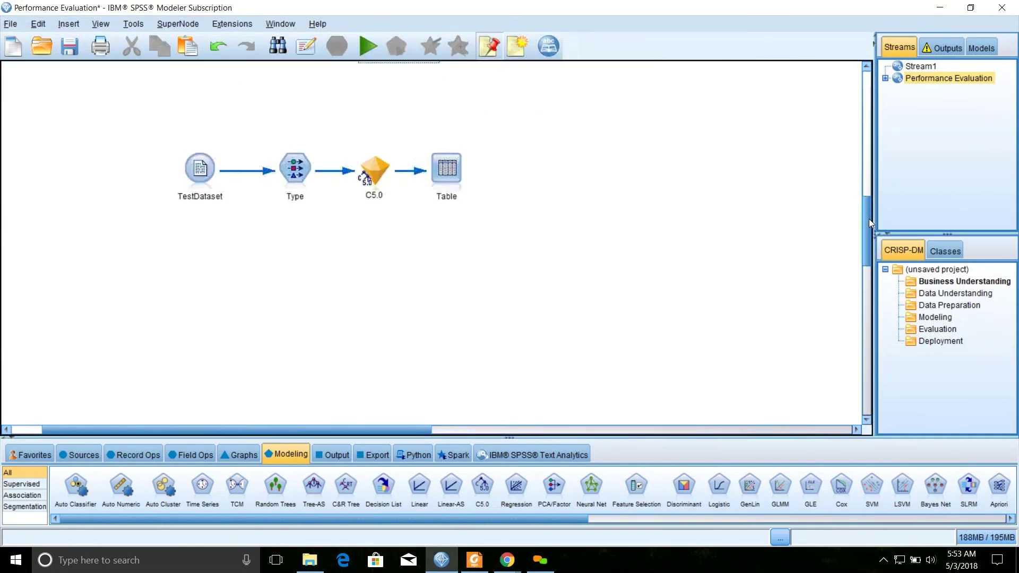
{"action": "left_click", "coordinate": [204, 175]}
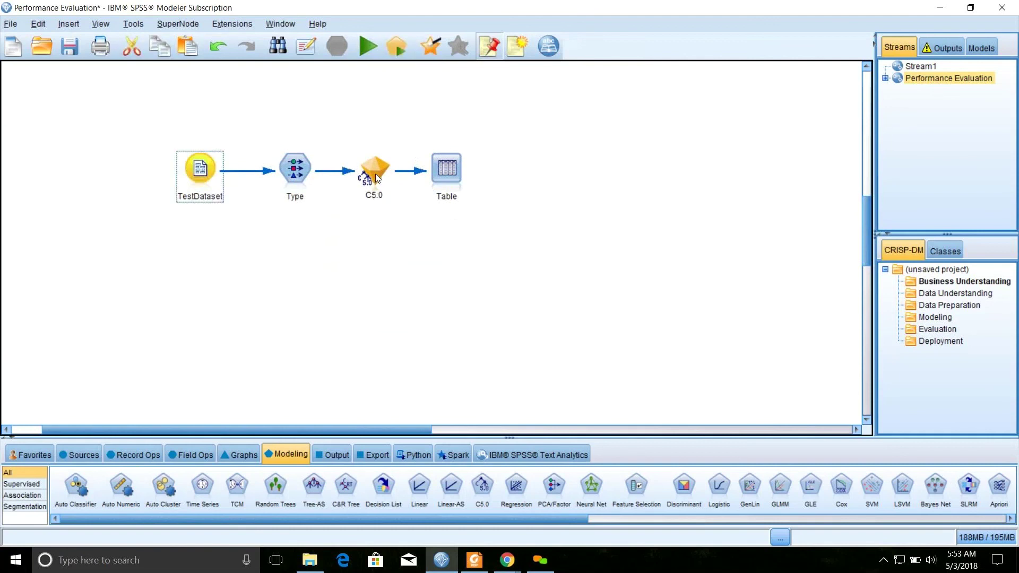
{"action": "left_click_drag", "start_coordinate": [865, 250], "coordinate": [865, 217]}
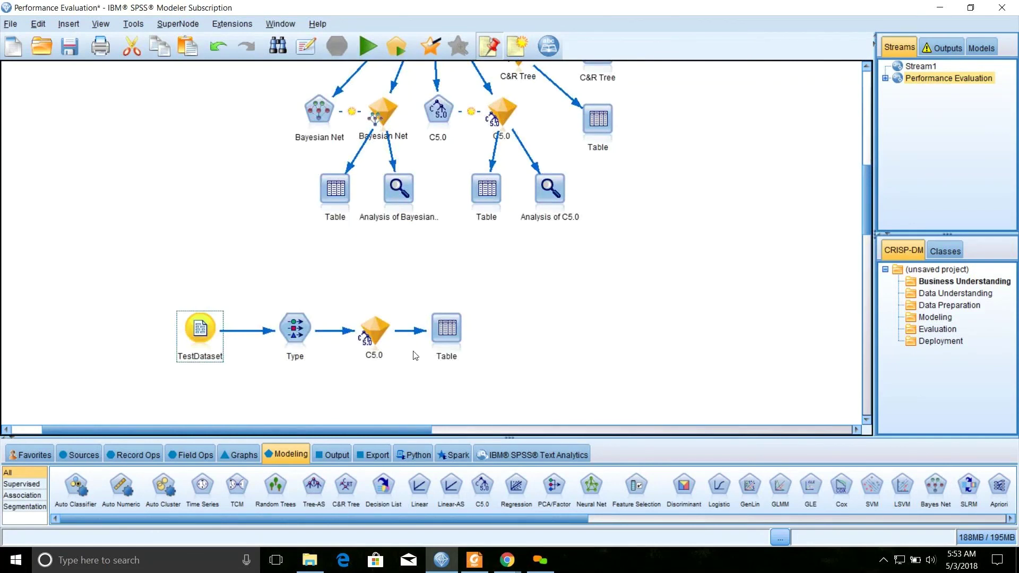
{"action": "left_click", "coordinate": [444, 331]}
{"action": "right_click", "coordinate": [443, 331]}
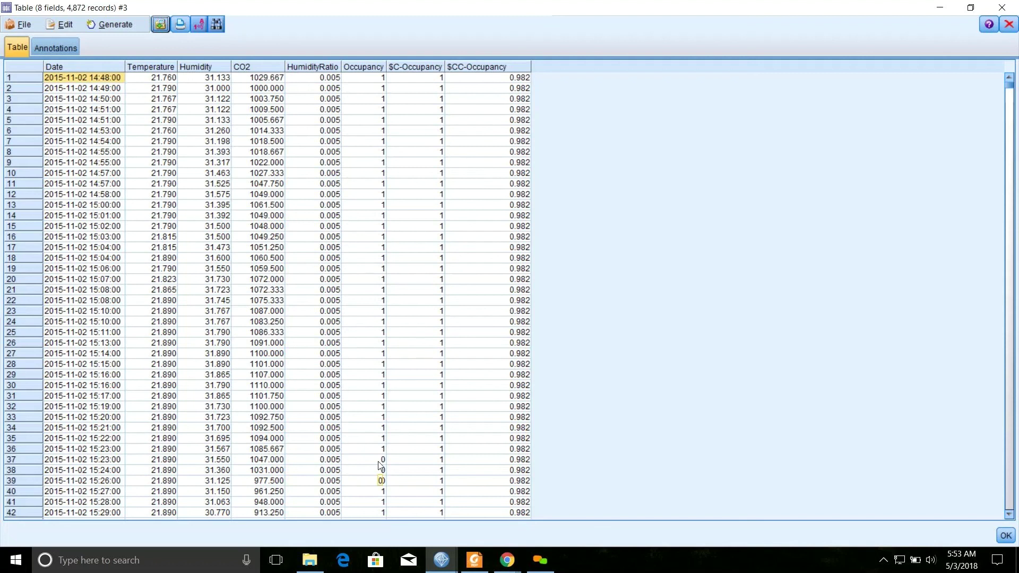
{"action": "left_click", "coordinate": [425, 461]}
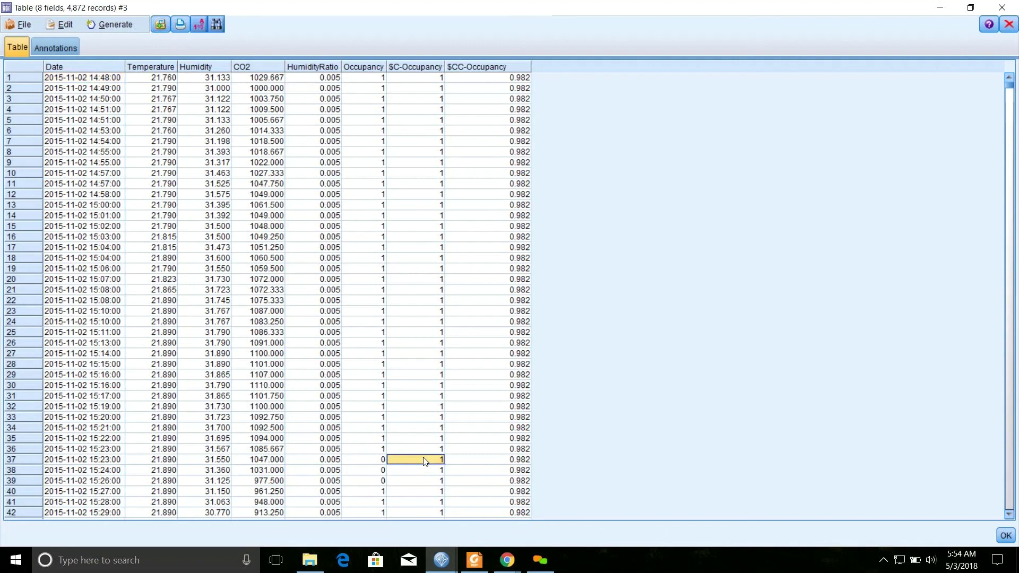